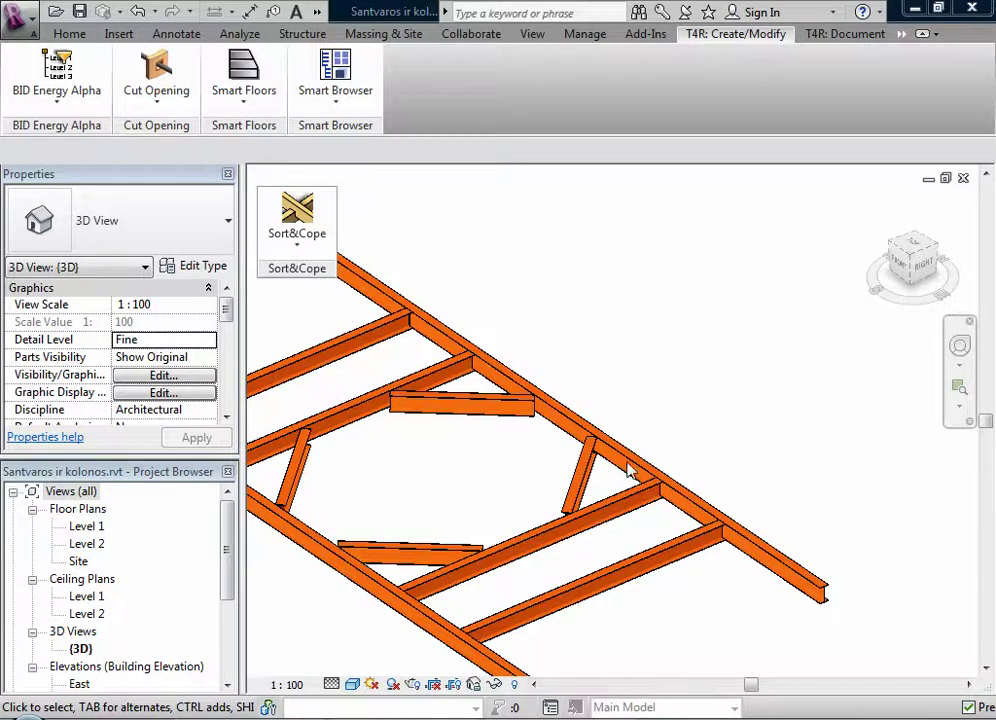
- Cope the steel beams meeting the 13000-long edge beam using a 10.00 coping distance
{"action": "left_click", "coordinate": [560, 413]}
{"action": "scroll", "coordinate": [700, 385], "scroll_direction": "down", "scroll_amount": 2}
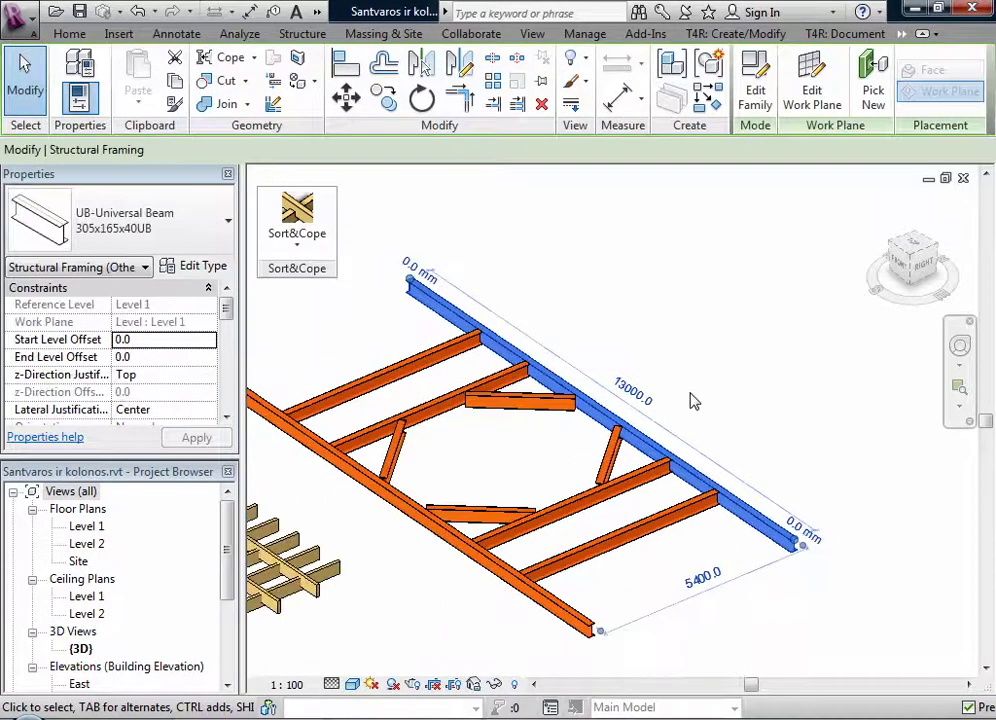
{"action": "scroll", "coordinate": [549, 497], "scroll_direction": "up", "scroll_amount": 1}
{"action": "scroll", "coordinate": [509, 420], "scroll_direction": "up", "scroll_amount": 1}
{"action": "left_click", "coordinate": [296, 235]}
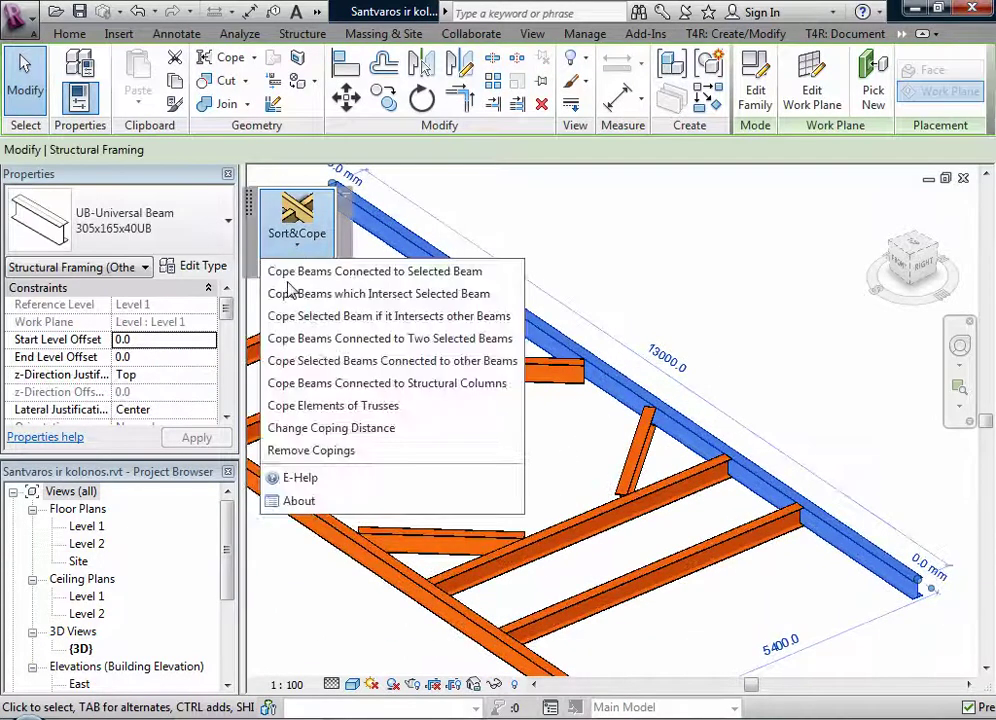
{"action": "left_click", "coordinate": [386, 276]}
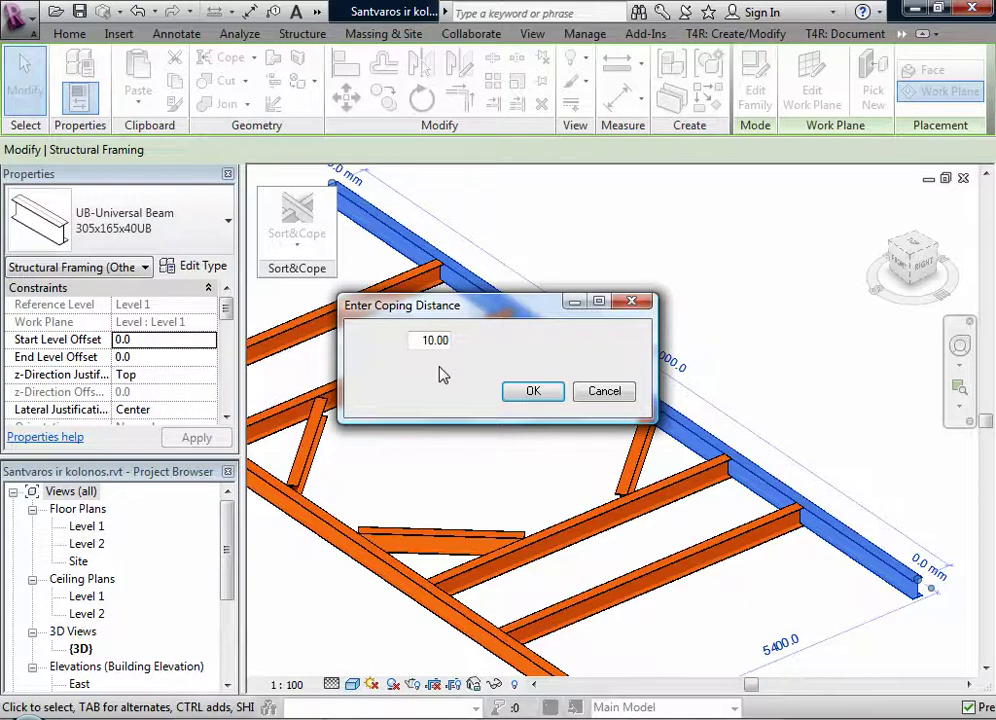
{"action": "left_click", "coordinate": [533, 391]}
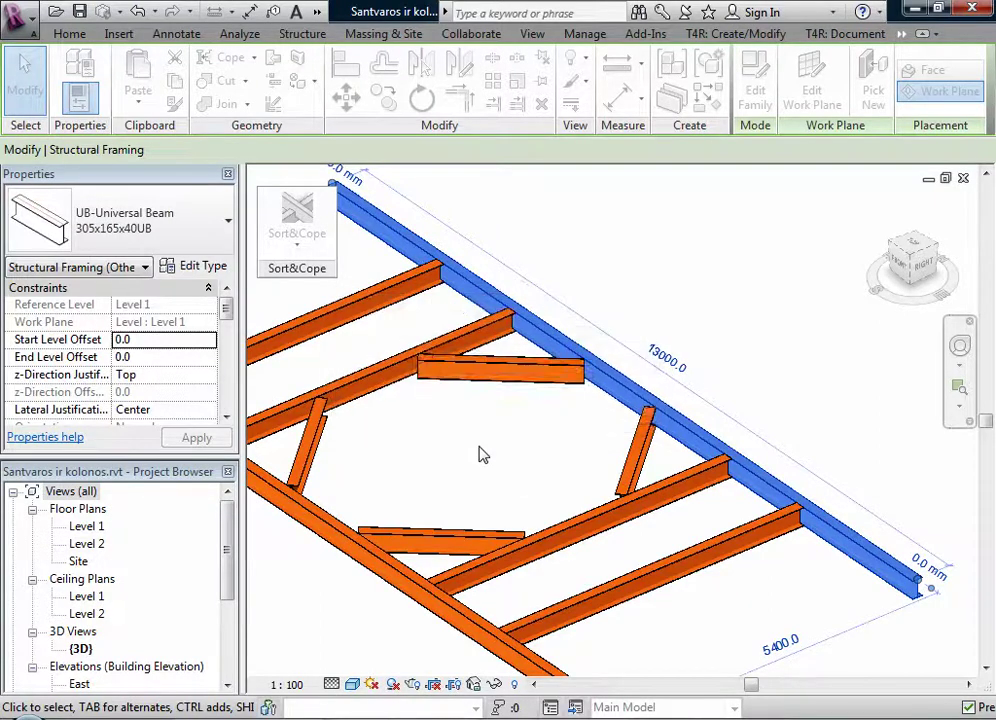
{"action": "left_click", "coordinate": [481, 449]}
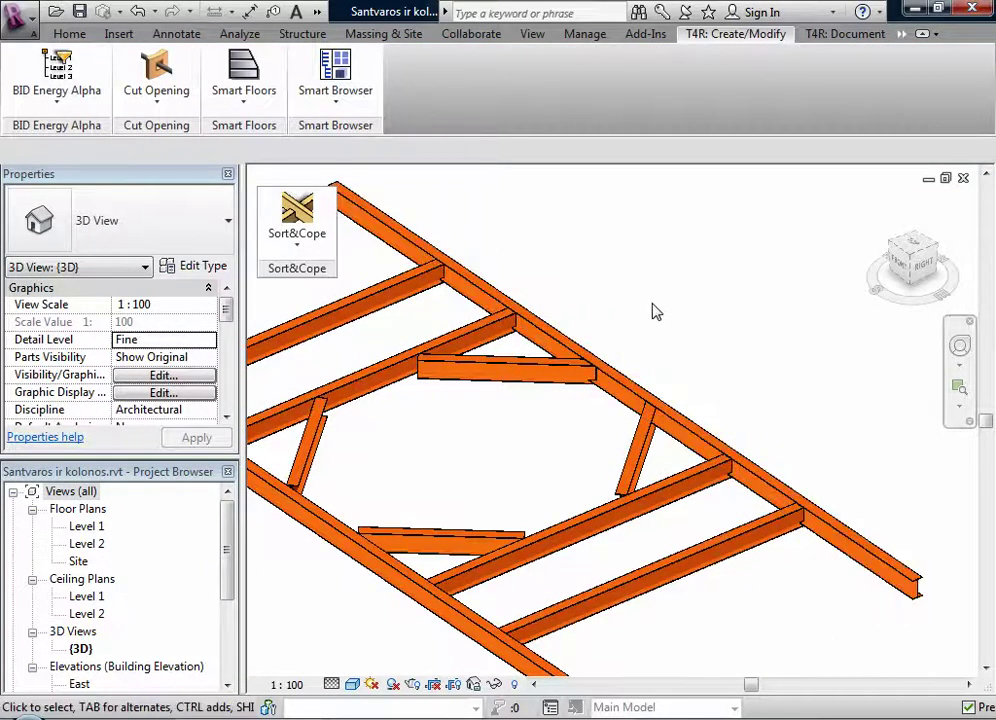
- Cope the glulam beams crossing the lowest grid beam with a 40 coping distance
{"action": "scroll", "coordinate": [655, 312], "scroll_direction": "down", "scroll_amount": 5}
{"action": "scroll", "coordinate": [356, 467], "scroll_direction": "up", "scroll_amount": 6}
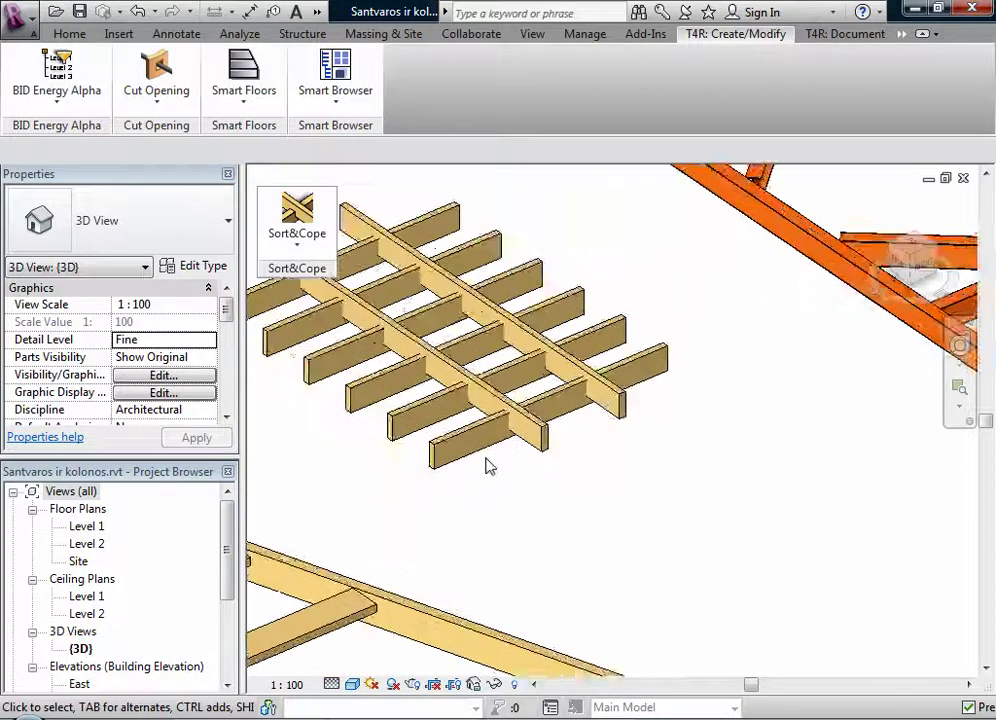
{"action": "scroll", "coordinate": [470, 462], "scroll_direction": "up", "scroll_amount": 1}
{"action": "left_click", "coordinate": [456, 460]}
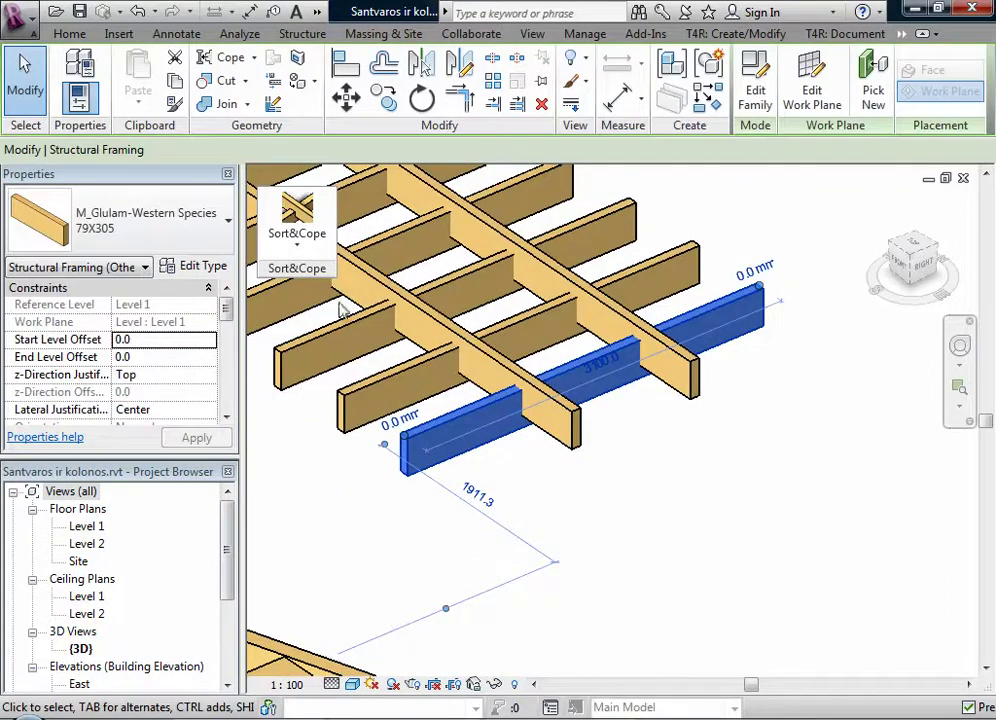
{"action": "left_click", "coordinate": [294, 217]}
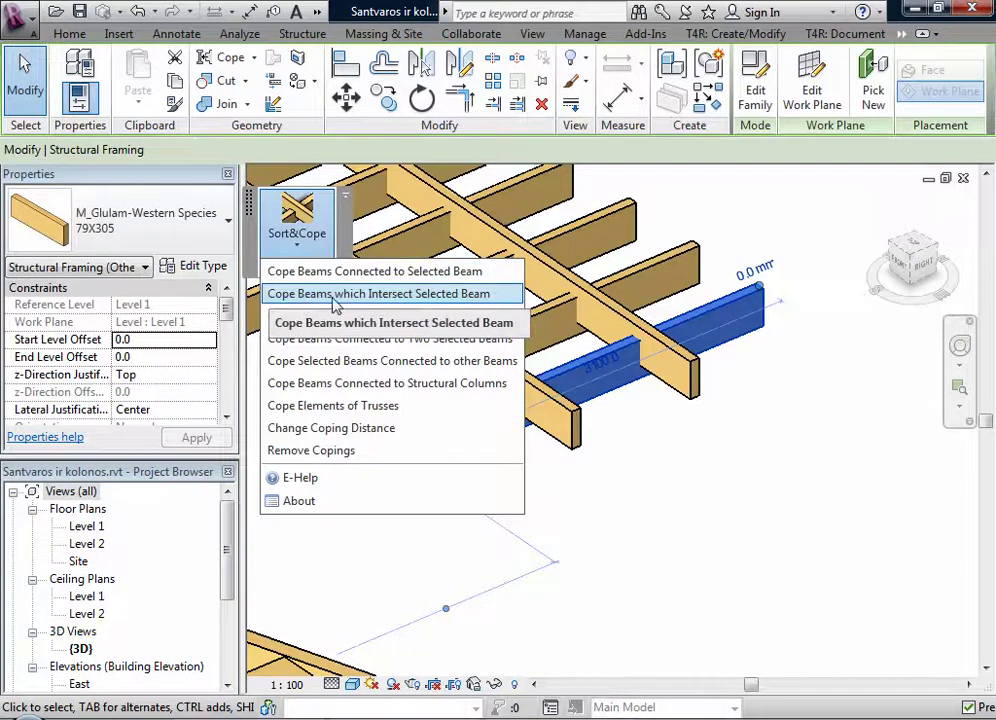
{"action": "left_click", "coordinate": [420, 295]}
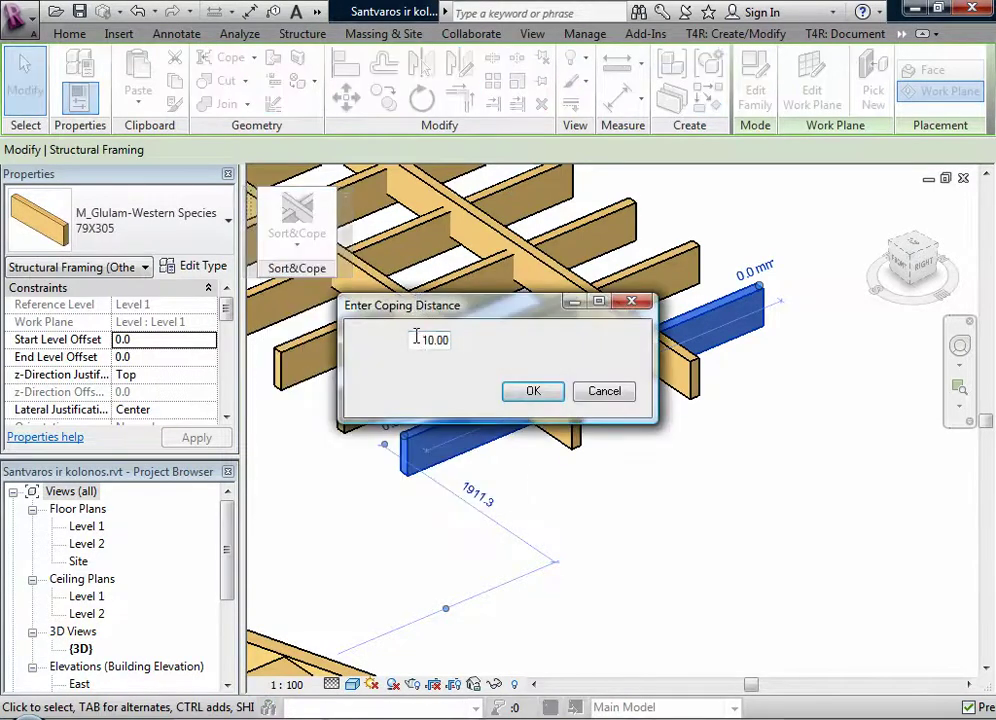
{"action": "left_click_drag", "start_coordinate": [418, 339], "coordinate": [463, 347]}
{"action": "type", "text": "4"}
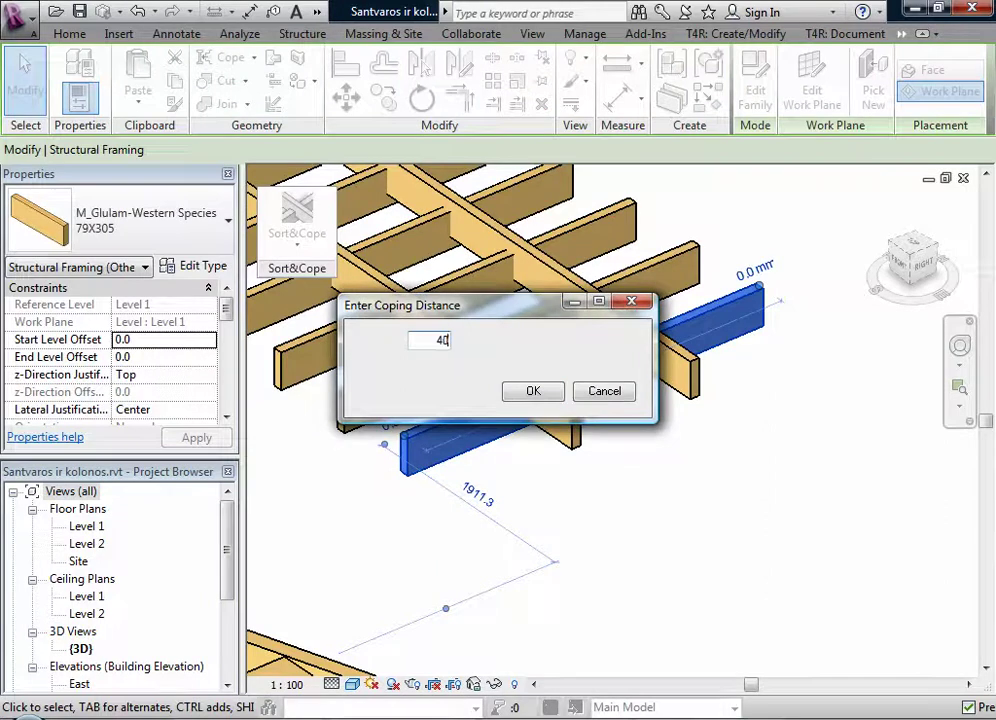
{"action": "type", "text": "0"}
{"action": "left_click", "coordinate": [531, 393]}
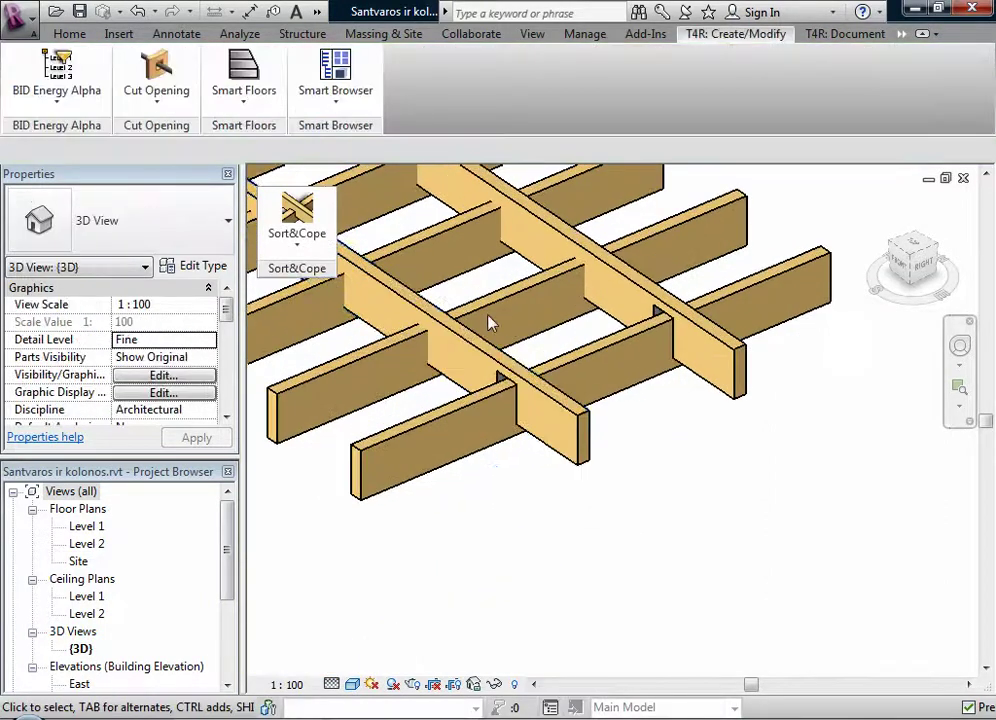
- Cope another glulam grid beam where it intersects other beams, at 40.00
{"action": "left_click", "coordinate": [362, 414]}
{"action": "left_click", "coordinate": [296, 228]}
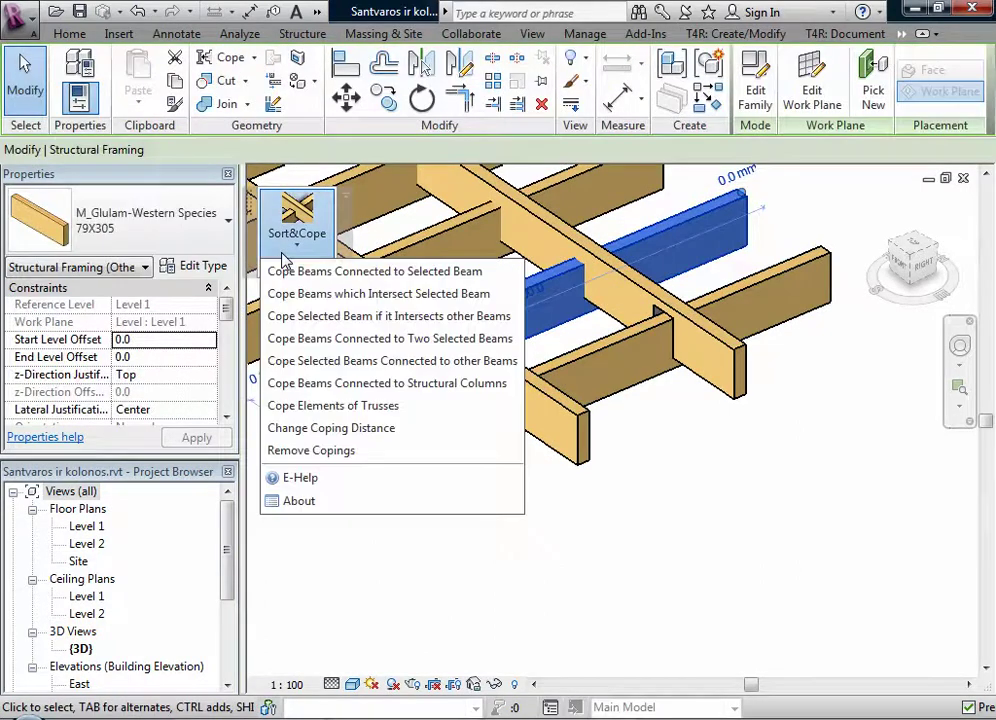
{"action": "left_click", "coordinate": [297, 318]}
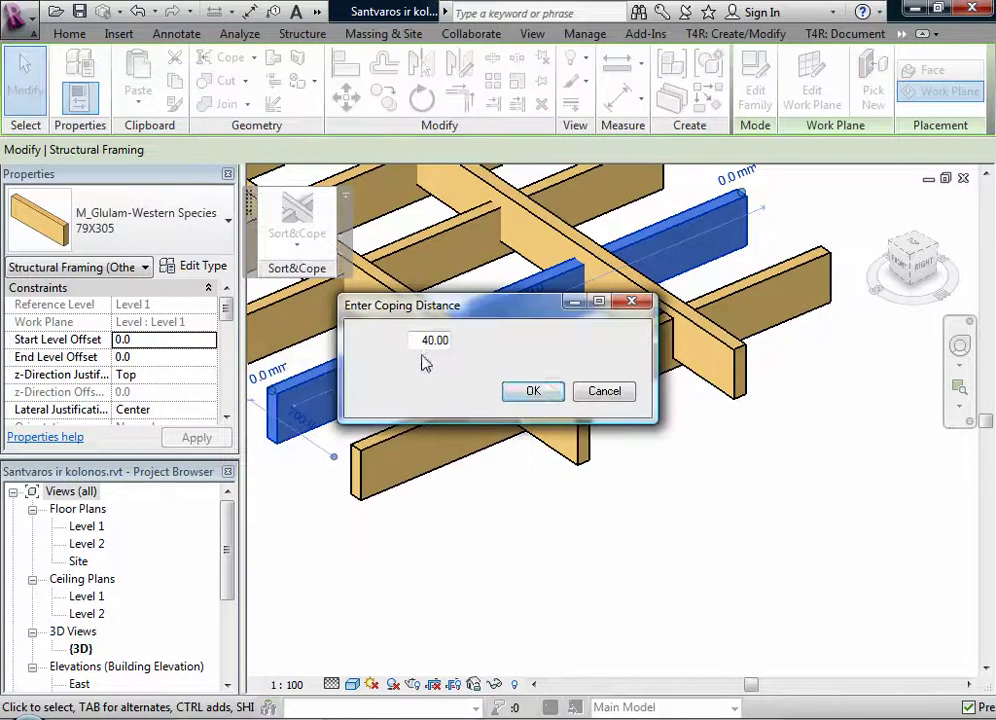
{"action": "left_click", "coordinate": [531, 396]}
{"action": "left_click", "coordinate": [548, 522]}
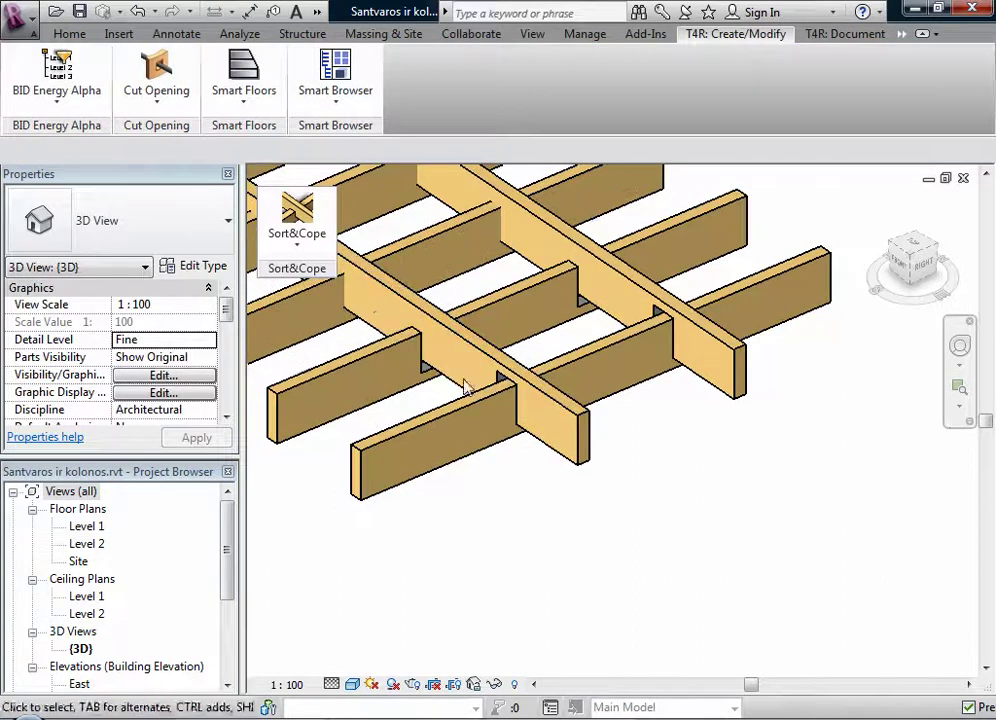
- Cope the 400X100 joists connected to both 130X381 edge beams with a 10 coping distance
{"action": "scroll", "coordinate": [591, 362], "scroll_direction": "down", "scroll_amount": 5}
{"action": "scroll", "coordinate": [591, 362], "scroll_direction": "down", "scroll_amount": 4}
{"action": "middle_click_drag", "start_coordinate": [598, 511], "coordinate": [553, 540], "text": "shift"}
{"action": "scroll", "coordinate": [690, 460], "scroll_direction": "up", "scroll_amount": 3}
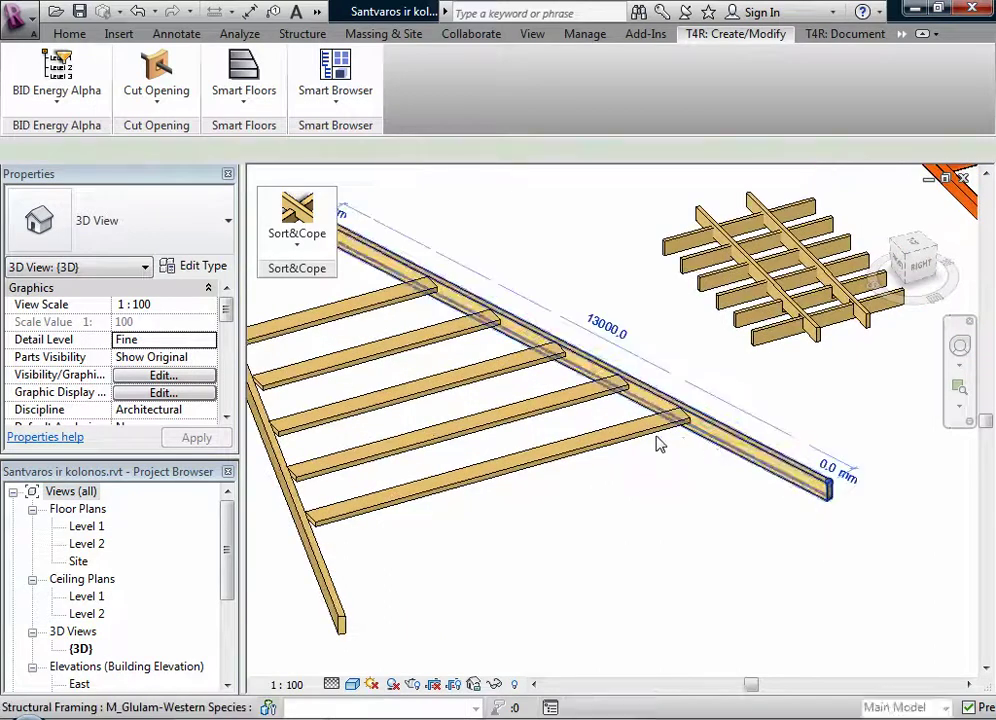
{"action": "left_click", "coordinate": [723, 447]}
{"action": "scroll", "coordinate": [700, 450], "scroll_direction": "down", "scroll_amount": 2}
{"action": "scroll", "coordinate": [400, 450], "scroll_direction": "up", "scroll_amount": 2}
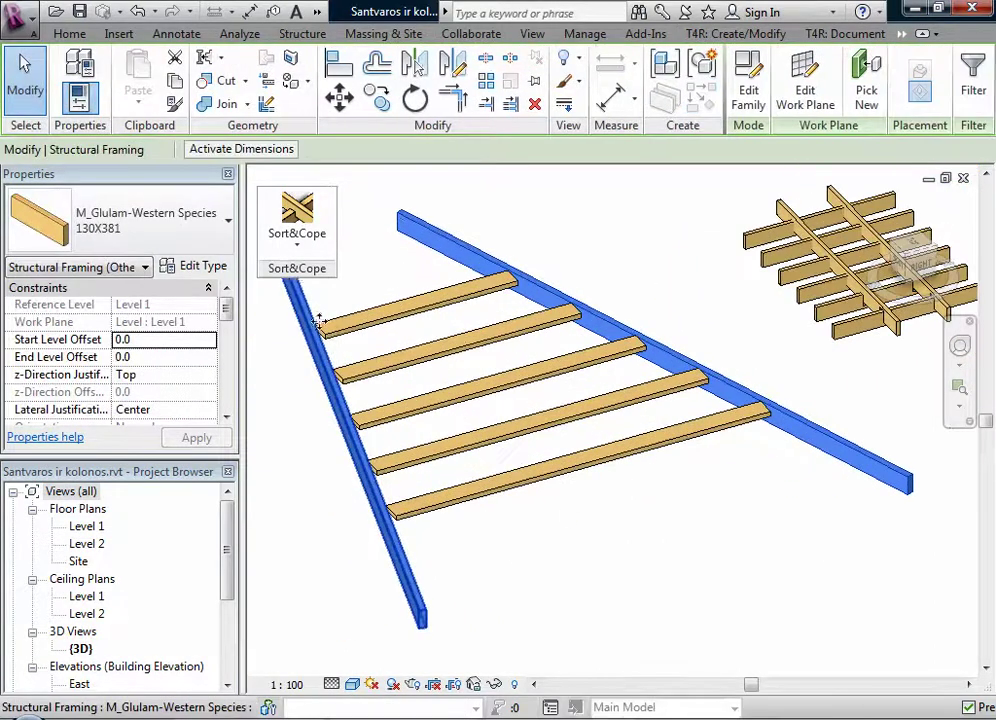
{"action": "left_click", "coordinate": [296, 245]}
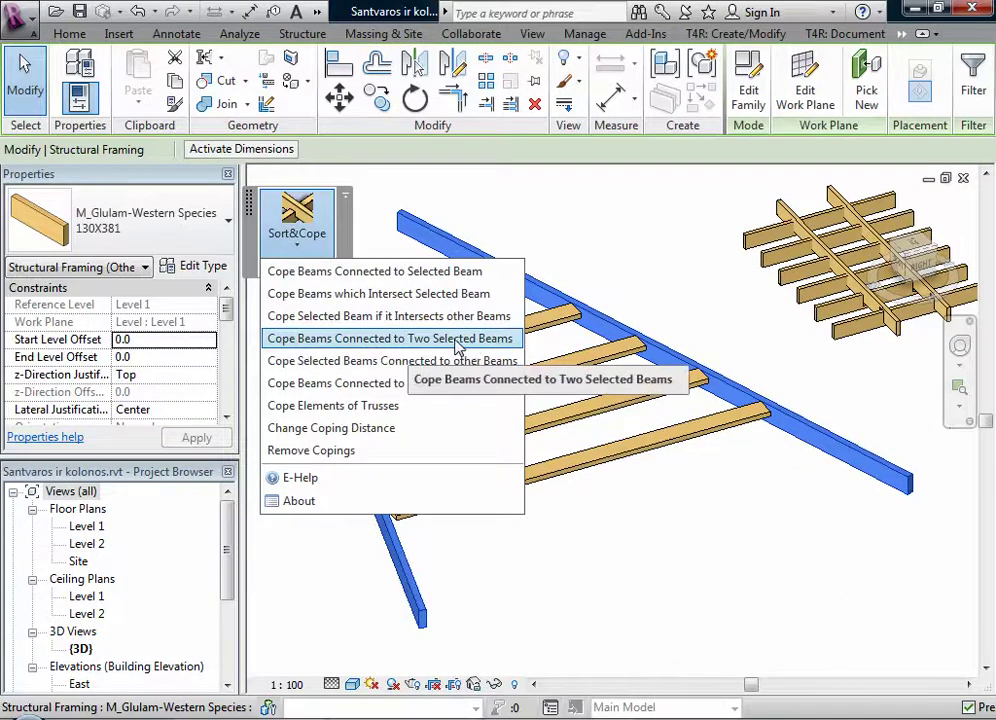
{"action": "left_click", "coordinate": [407, 345]}
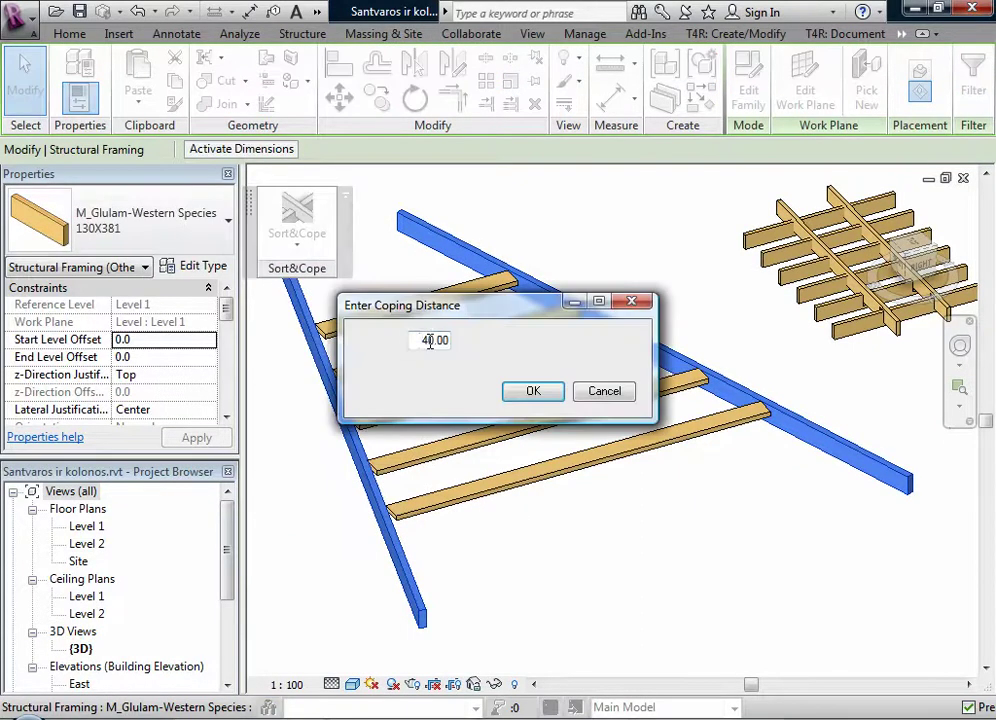
{"action": "type", "text": "10"}
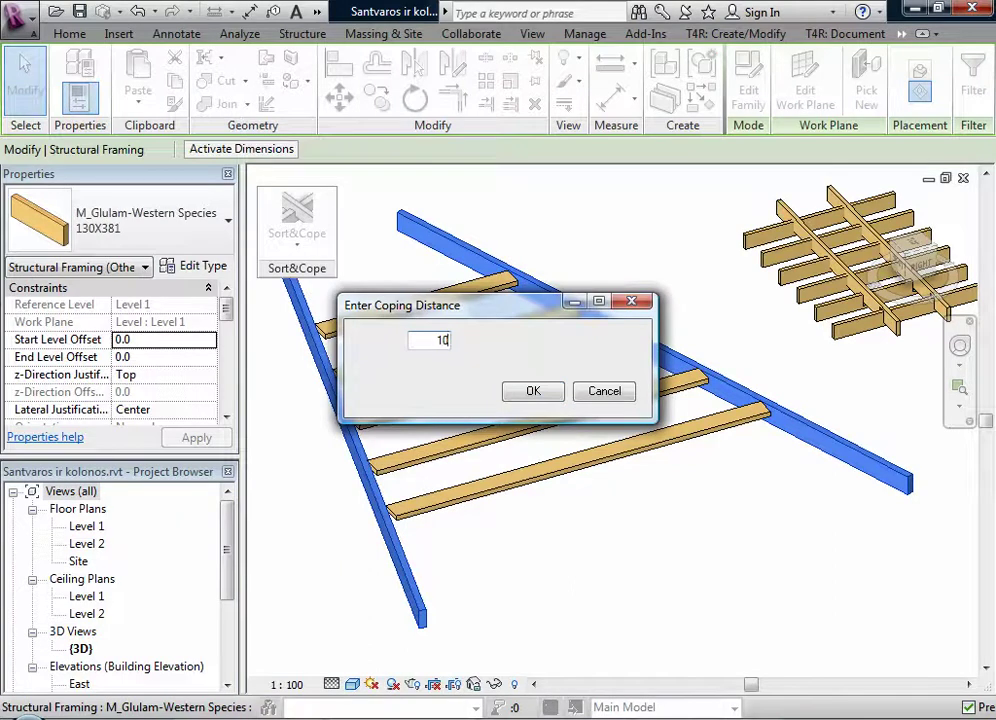
{"action": "left_click", "coordinate": [534, 392]}
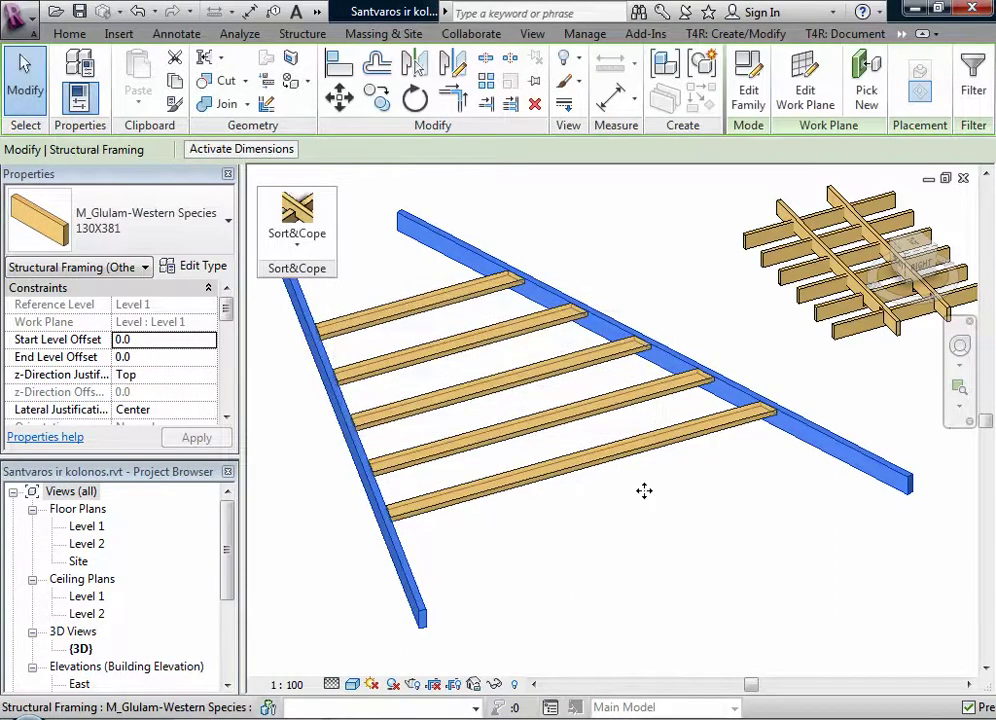
{"action": "left_click", "coordinate": [638, 528]}
- Orbit the model to inspect the coped joists of the triangular glulam frame
{"action": "middle_click_drag", "start_coordinate": [554, 282], "coordinate": [467, 460], "text": "shift"}
{"action": "scroll", "coordinate": [807, 456], "scroll_direction": "up", "scroll_amount": 6}
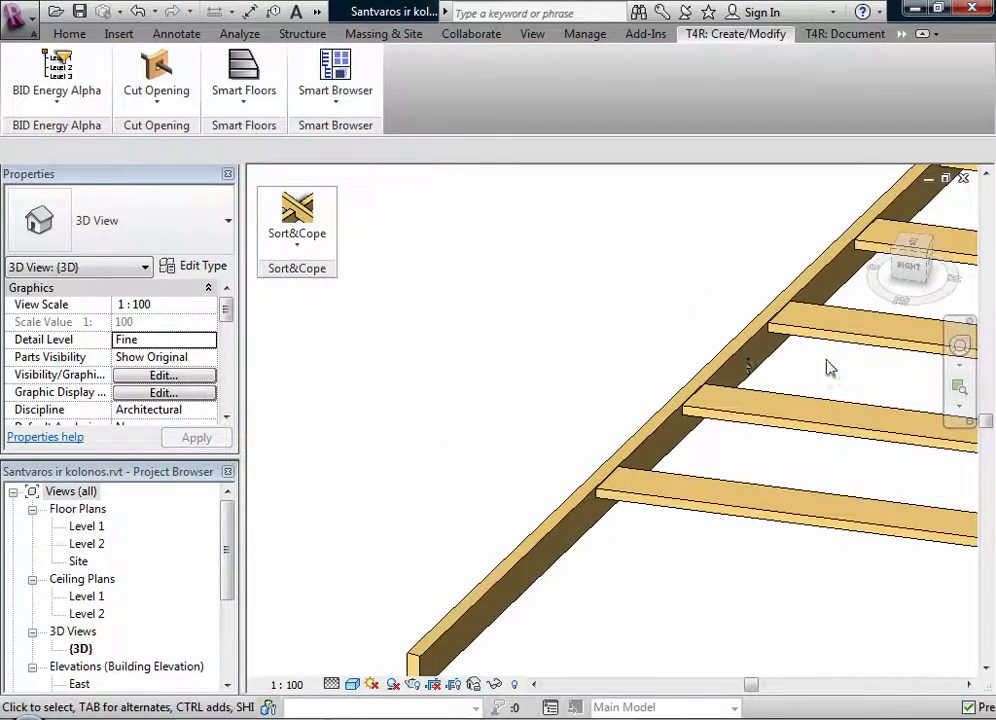
{"action": "scroll", "coordinate": [509, 333], "scroll_direction": "down", "scroll_amount": 5}
{"action": "middle_click_drag", "start_coordinate": [517, 515], "coordinate": [645, 505], "text": "shift"}
{"action": "scroll", "coordinate": [645, 505], "scroll_direction": "down", "scroll_amount": 3}
{"action": "scroll", "coordinate": [295, 363], "scroll_direction": "up", "scroll_amount": 3}
{"action": "scroll", "coordinate": [295, 363], "scroll_direction": "up", "scroll_amount": 1}
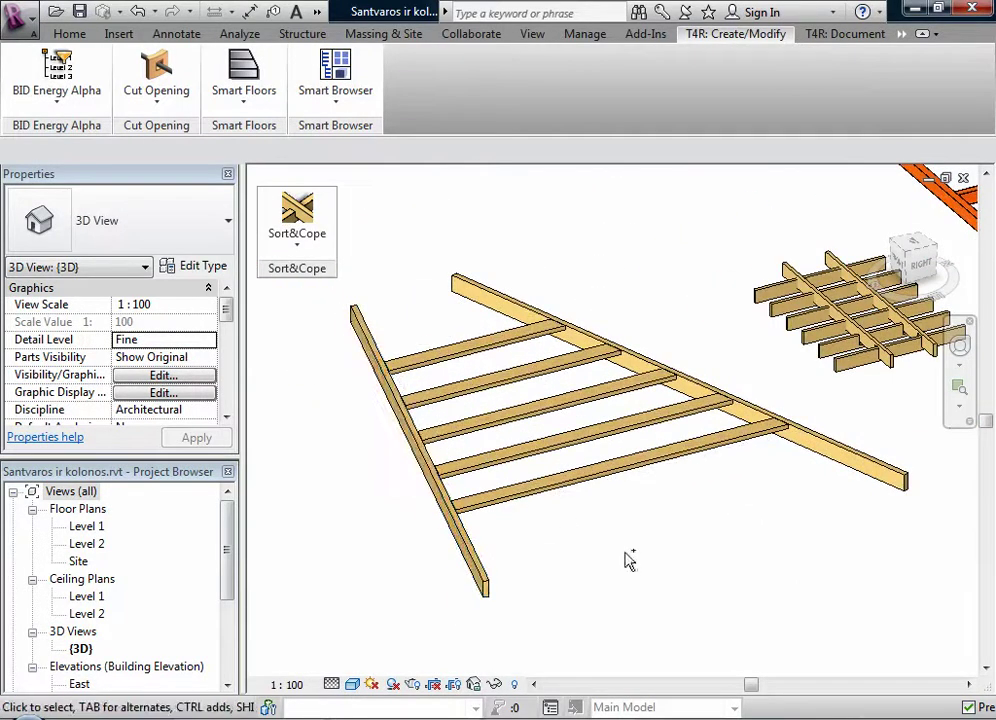
{"action": "scroll", "coordinate": [628, 560], "scroll_direction": "up", "scroll_amount": 1}
- Cope two selected joists against their connected beams with a 10.00 coping distance
{"action": "left_click", "coordinate": [488, 464]}
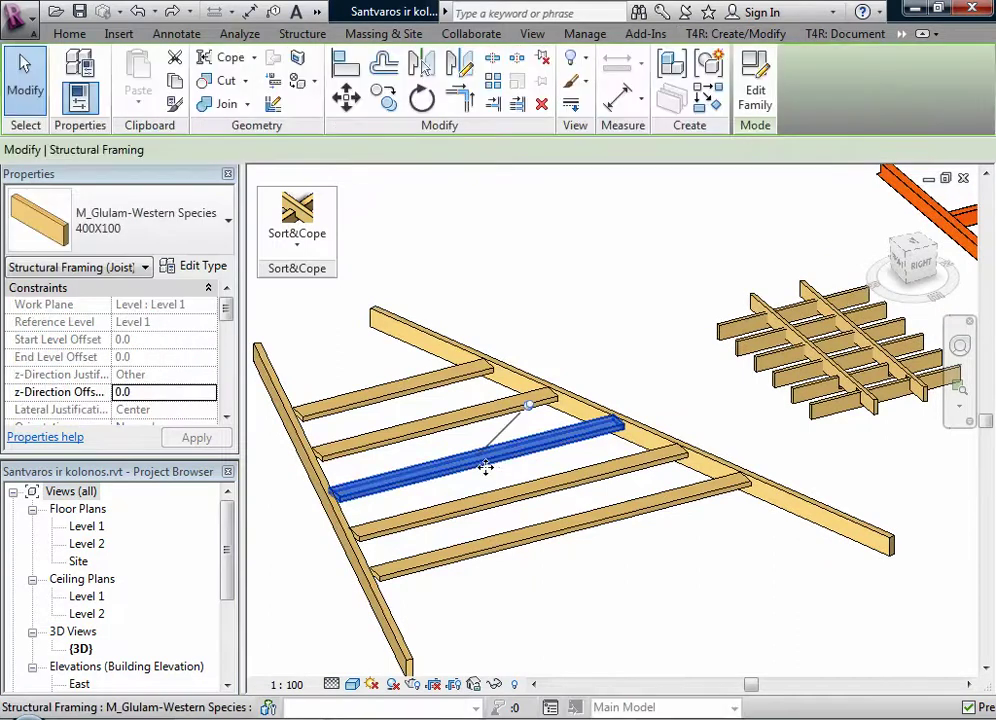
{"action": "left_click", "coordinate": [463, 521], "text": "ctrl"}
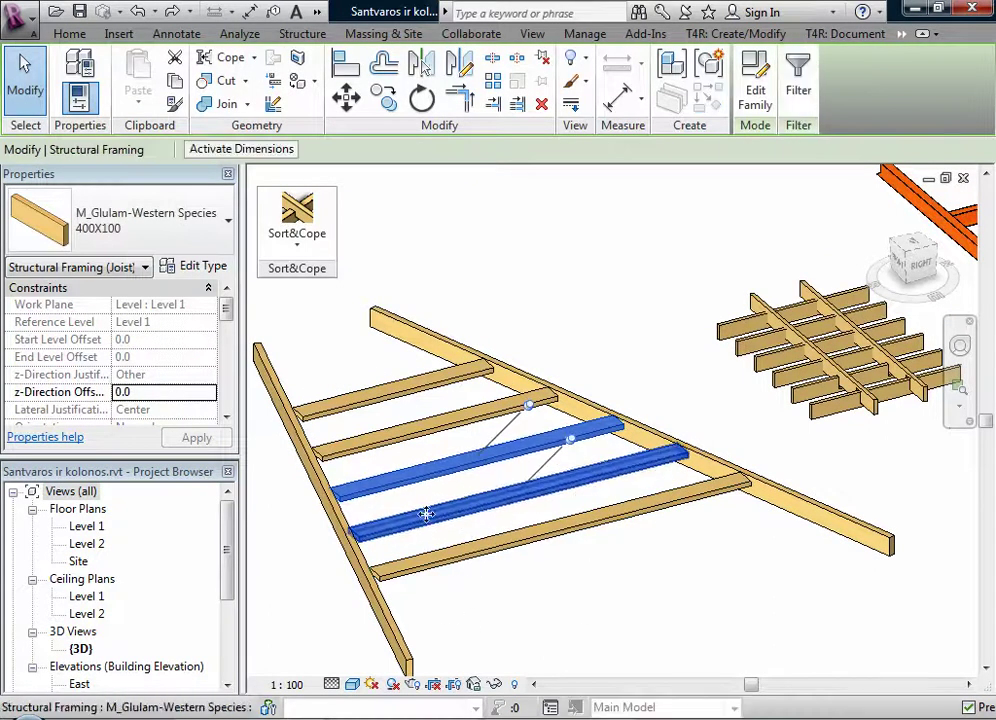
{"action": "left_click", "coordinate": [293, 244]}
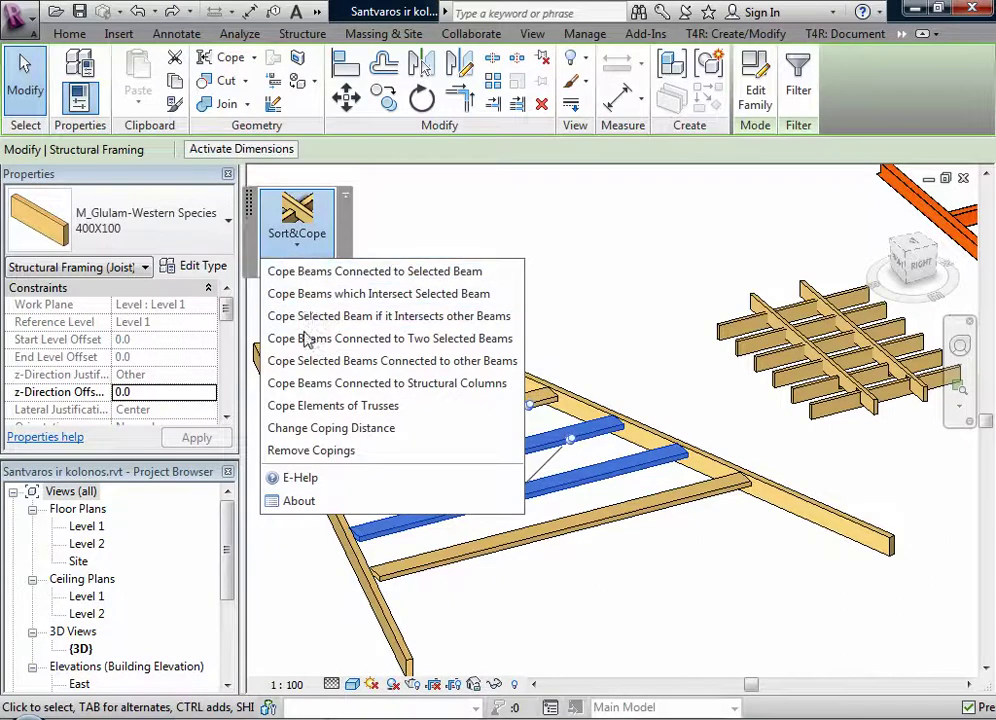
{"action": "left_click", "coordinate": [347, 364]}
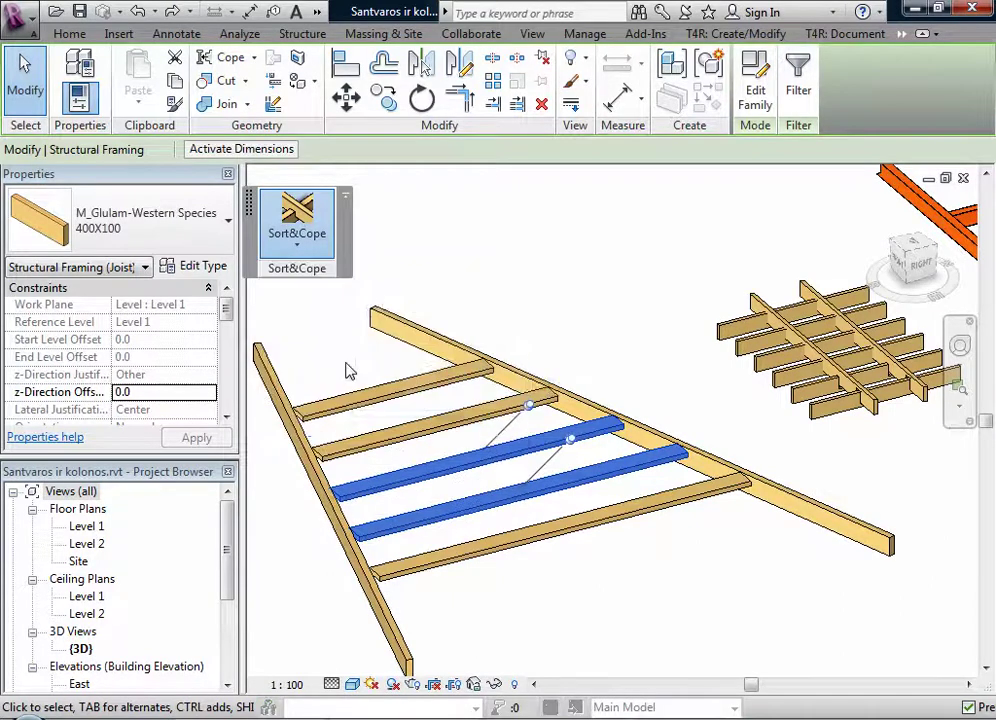
{"action": "left_click", "coordinate": [529, 392]}
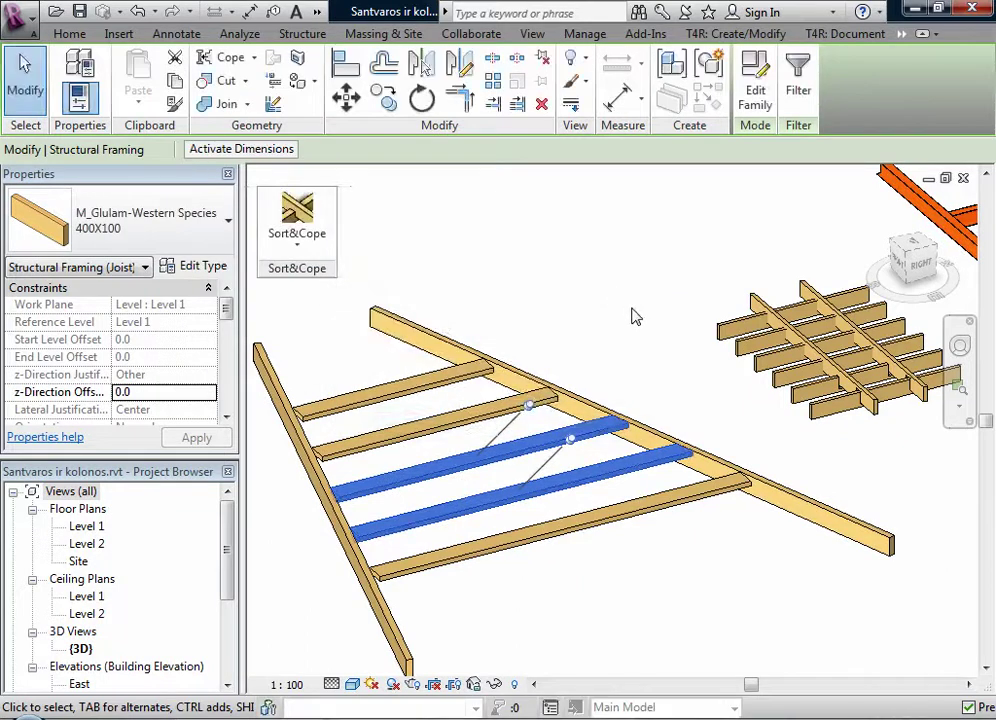
{"action": "left_click", "coordinate": [609, 291]}
- Zoom and orbit the view to show all framing, including the glulam column frame
{"action": "scroll", "coordinate": [674, 469], "scroll_direction": "up", "scroll_amount": 5}
{"action": "scroll", "coordinate": [507, 320], "scroll_direction": "down", "scroll_amount": 6}
{"action": "middle_click_drag", "start_coordinate": [696, 465], "coordinate": [630, 445], "text": "shift"}
{"action": "scroll", "coordinate": [630, 445], "scroll_direction": "up", "scroll_amount": 5}
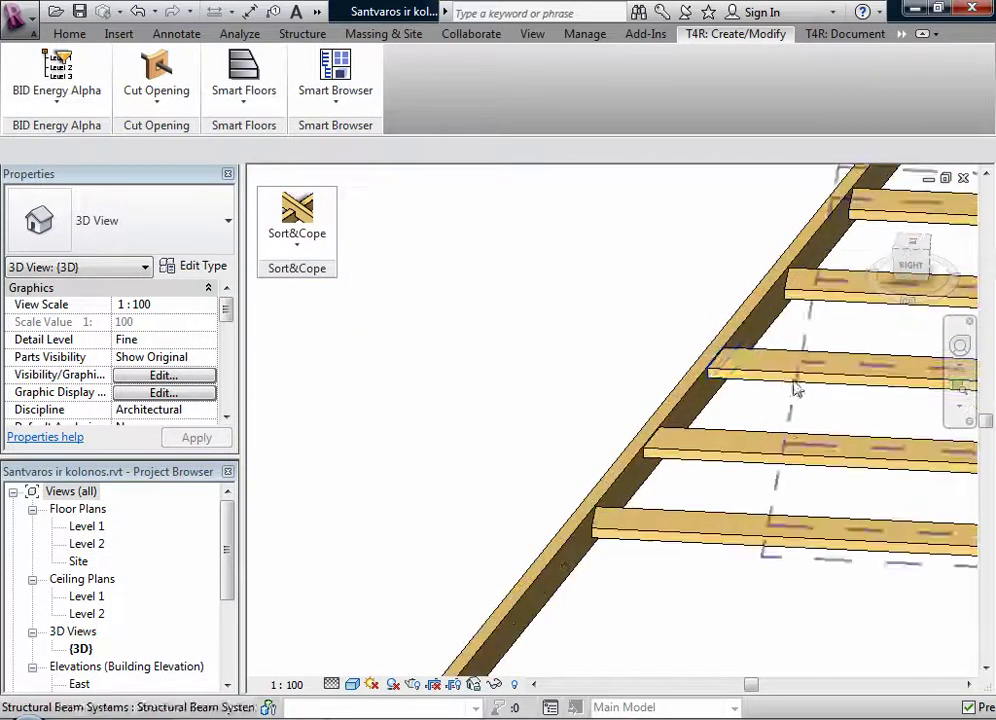
{"action": "scroll", "coordinate": [615, 317], "scroll_direction": "down", "scroll_amount": 4}
{"action": "scroll", "coordinate": [616, 317], "scroll_direction": "down", "scroll_amount": 5}
{"action": "middle_click_drag", "start_coordinate": [507, 371], "coordinate": [631, 447], "text": "shift"}
{"action": "scroll", "coordinate": [482, 405], "scroll_direction": "up", "scroll_amount": 6}
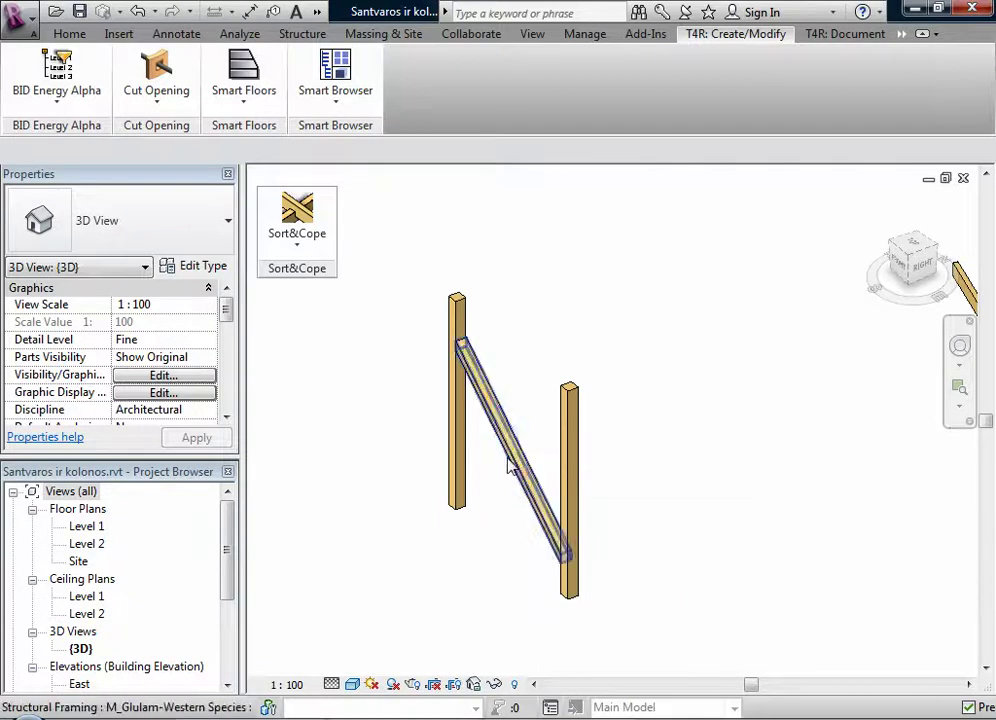
- Run a Sort&Cope command on the diagonal glulam beam, confirming its beam extension values
{"action": "scroll", "coordinate": [443, 403], "scroll_direction": "up", "scroll_amount": 3}
{"action": "scroll", "coordinate": [470, 390], "scroll_direction": "down", "scroll_amount": 3}
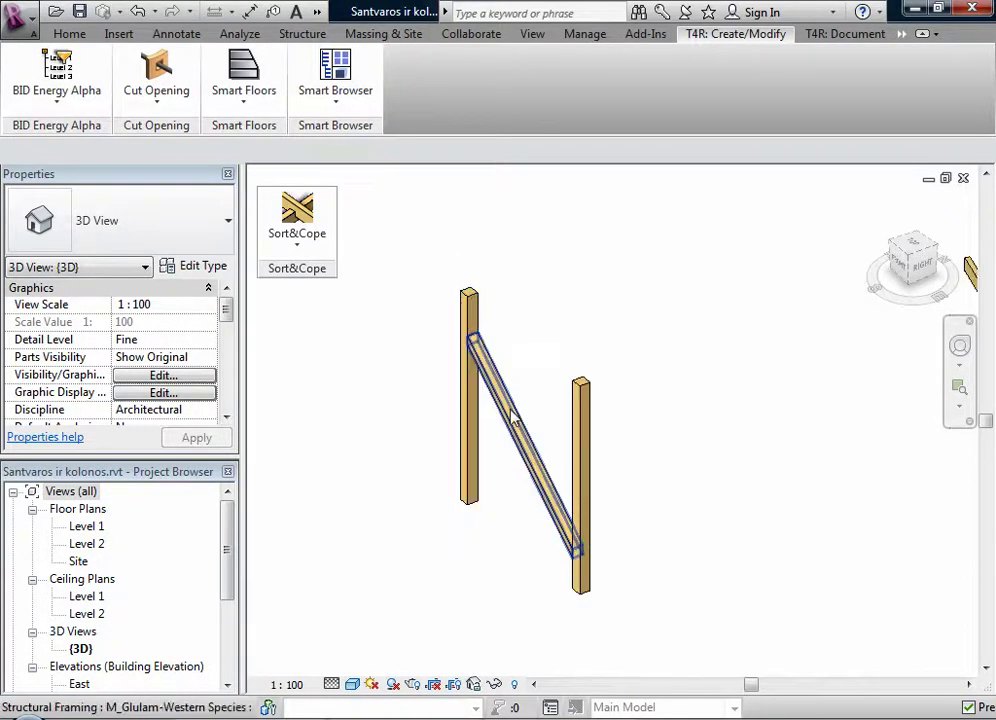
{"action": "left_click", "coordinate": [516, 410]}
{"action": "left_click", "coordinate": [297, 240]}
{"action": "left_click", "coordinate": [314, 457]}
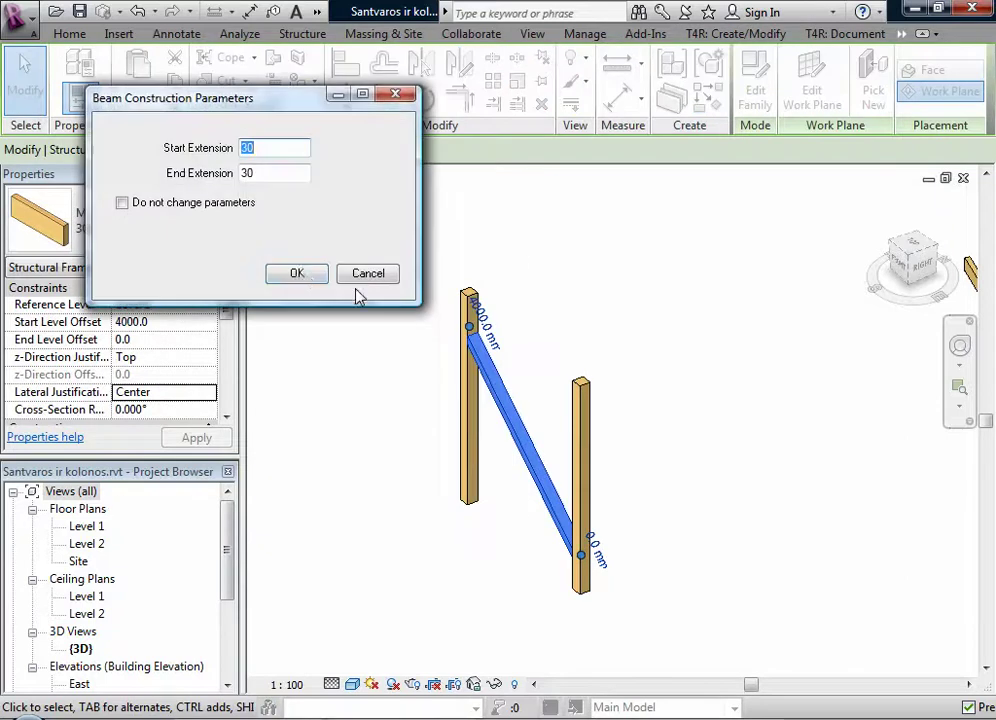
{"action": "left_click", "coordinate": [318, 276]}
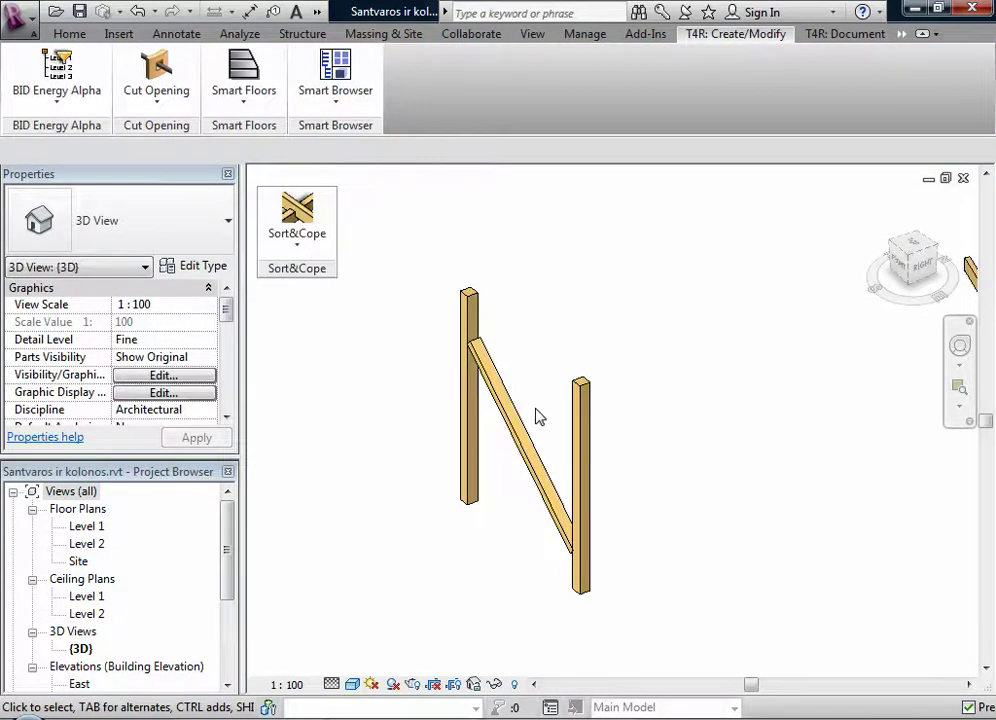
- Cope the diagonal glulam brace against both Glulam 300x300 columns at 10.00
{"action": "left_click", "coordinate": [518, 428]}
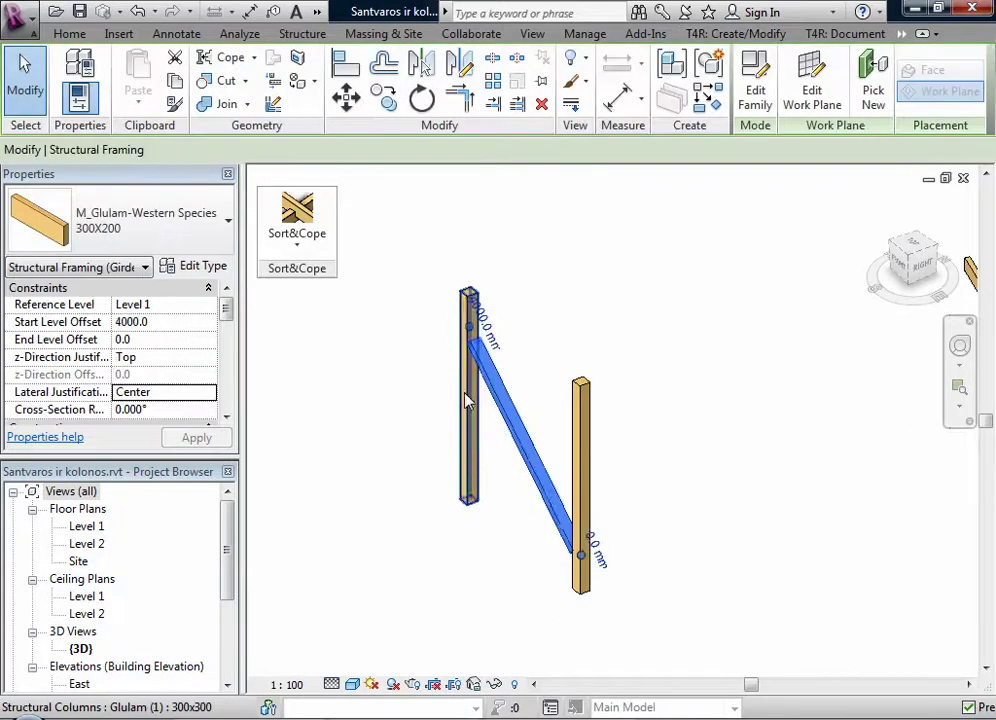
{"action": "scroll", "coordinate": [474, 402], "scroll_direction": "up", "scroll_amount": 1}
{"action": "left_click", "coordinate": [297, 245]}
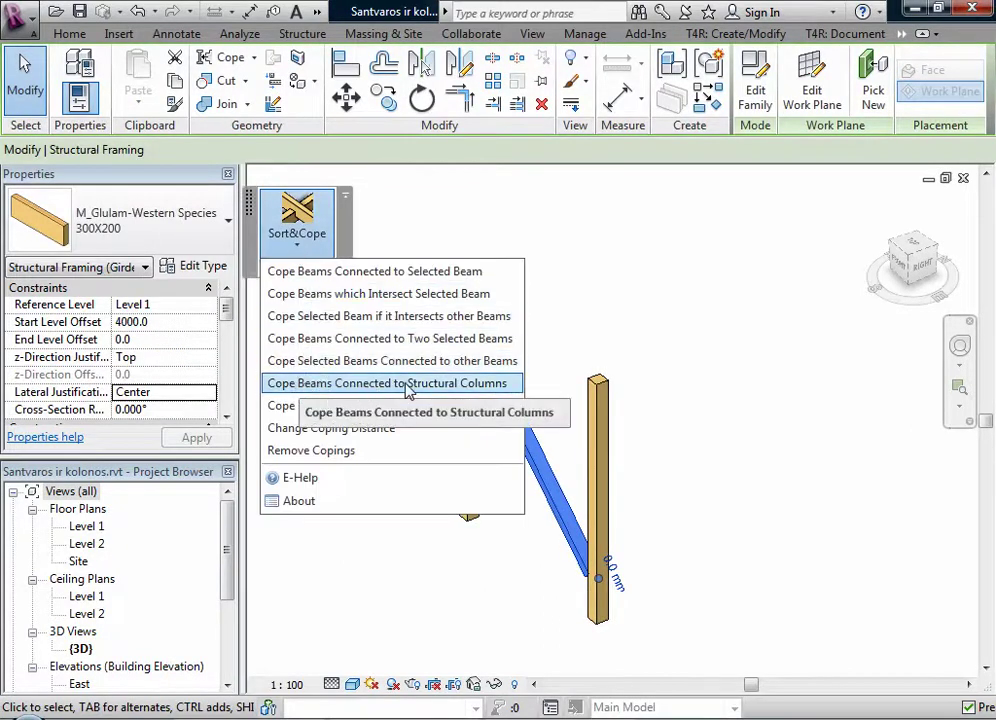
{"action": "left_click", "coordinate": [447, 384]}
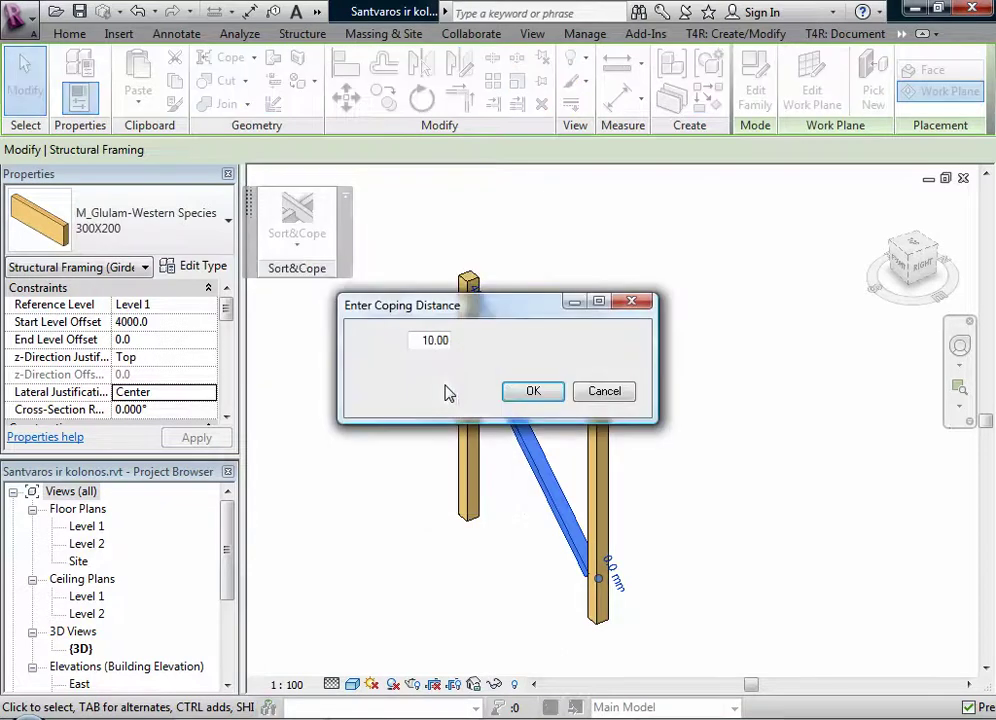
{"action": "left_click", "coordinate": [527, 392]}
{"action": "left_click", "coordinate": [507, 589]}
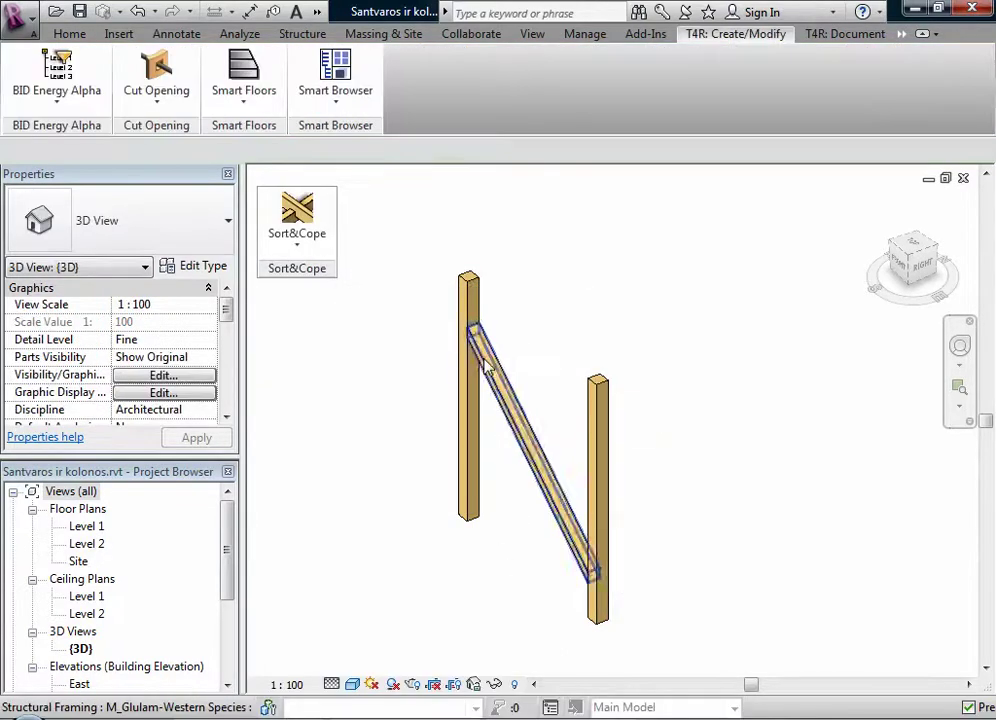
{"action": "scroll", "coordinate": [465, 333], "scroll_direction": "up", "scroll_amount": 5}
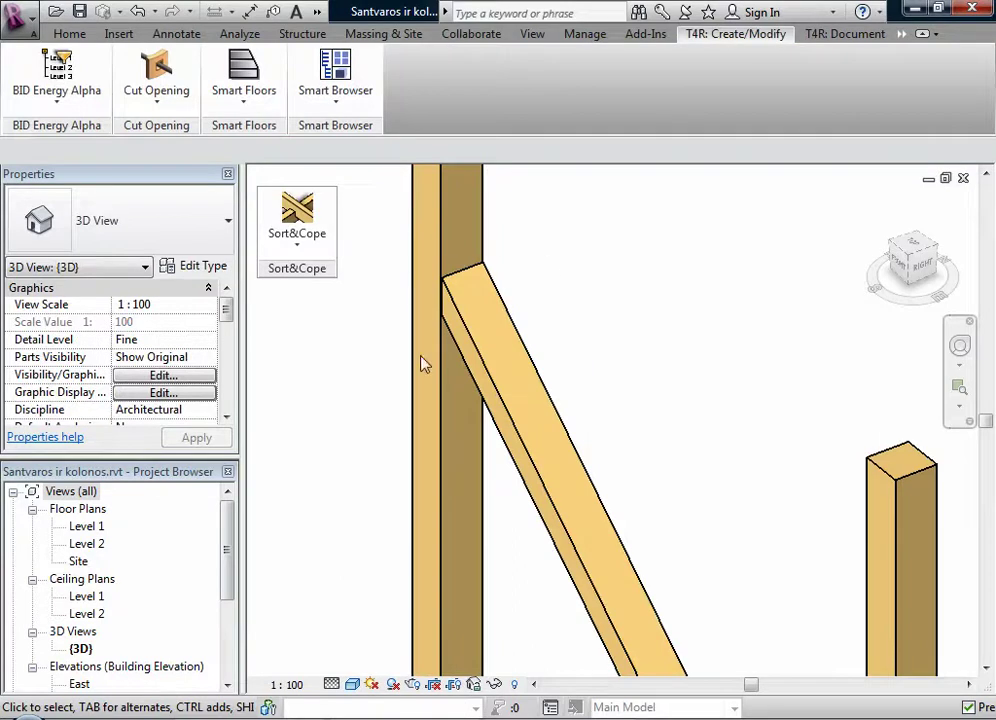
{"action": "scroll", "coordinate": [470, 278], "scroll_direction": "down", "scroll_amount": 10}
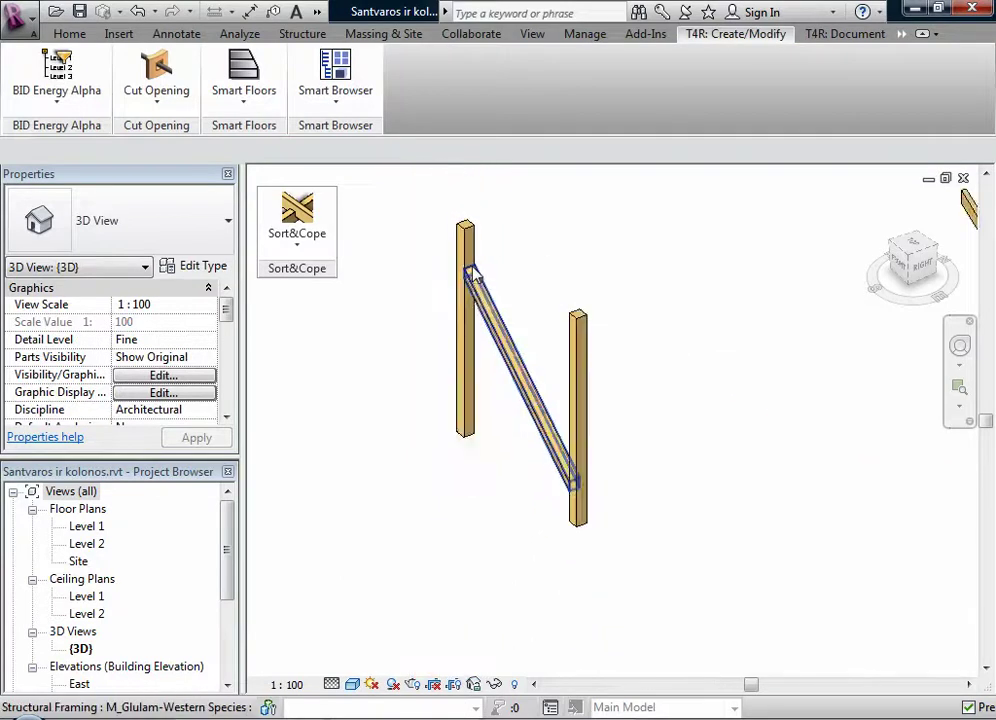
- Cope the members of the M_Pratt Gabled Truss-6 Panel against each other at 10.00
{"action": "scroll", "coordinate": [520, 565], "scroll_direction": "up", "scroll_amount": 6}
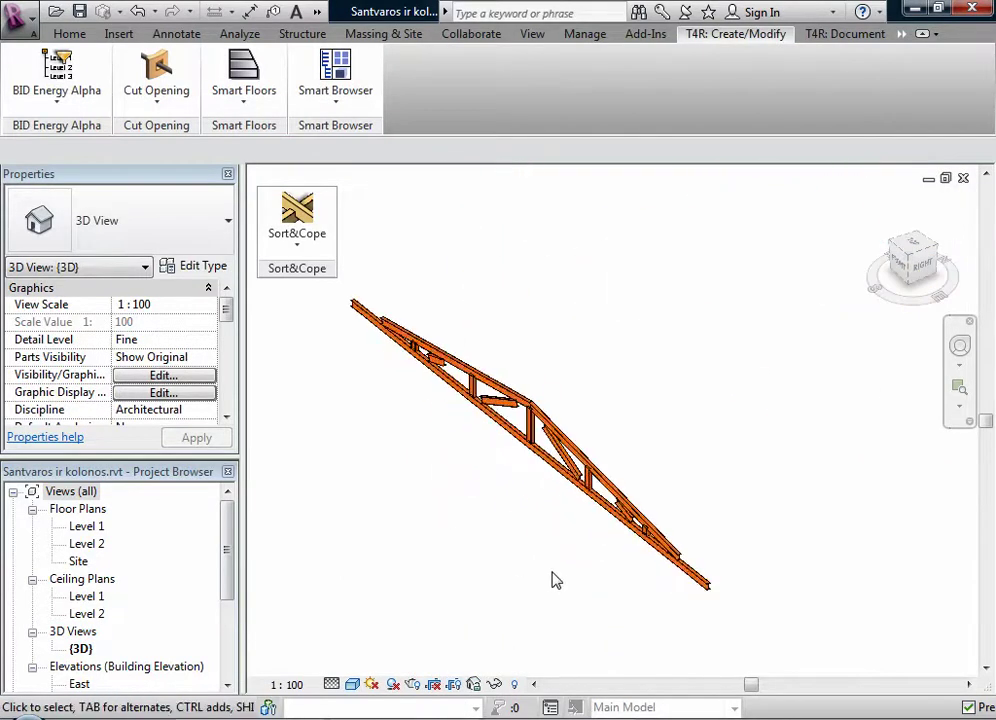
{"action": "middle_click_drag", "start_coordinate": [554, 596], "coordinate": [580, 571], "text": "shift"}
{"action": "scroll", "coordinate": [807, 491], "scroll_direction": "up", "scroll_amount": 4}
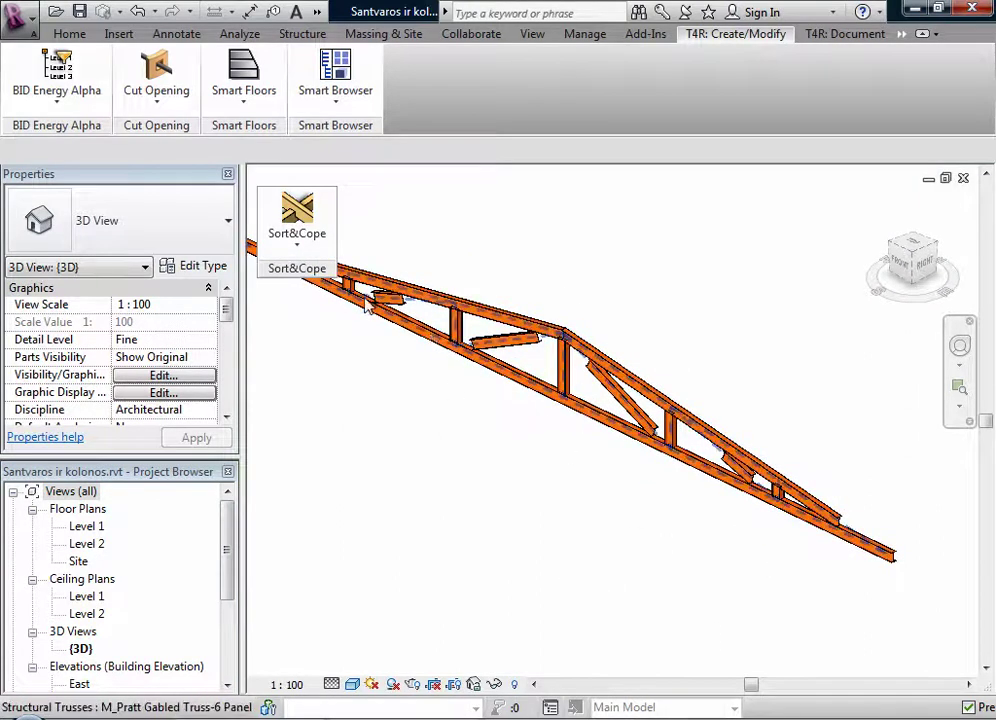
{"action": "left_click", "coordinate": [533, 384]}
{"action": "left_click", "coordinate": [280, 244]}
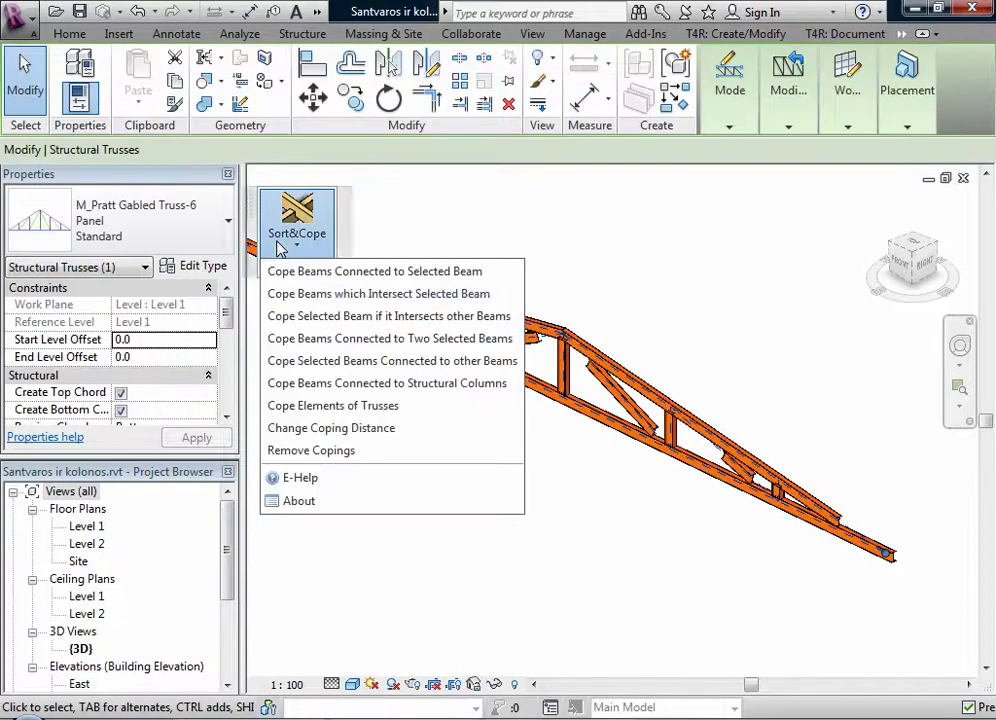
{"action": "left_click", "coordinate": [371, 407]}
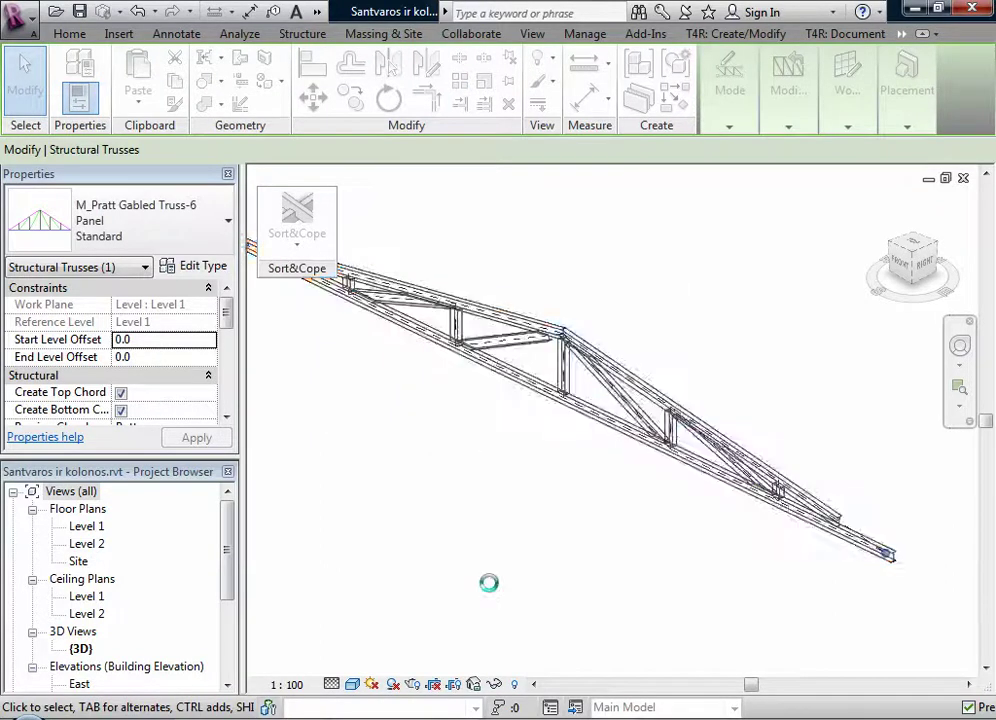
{"action": "left_click", "coordinate": [538, 408]}
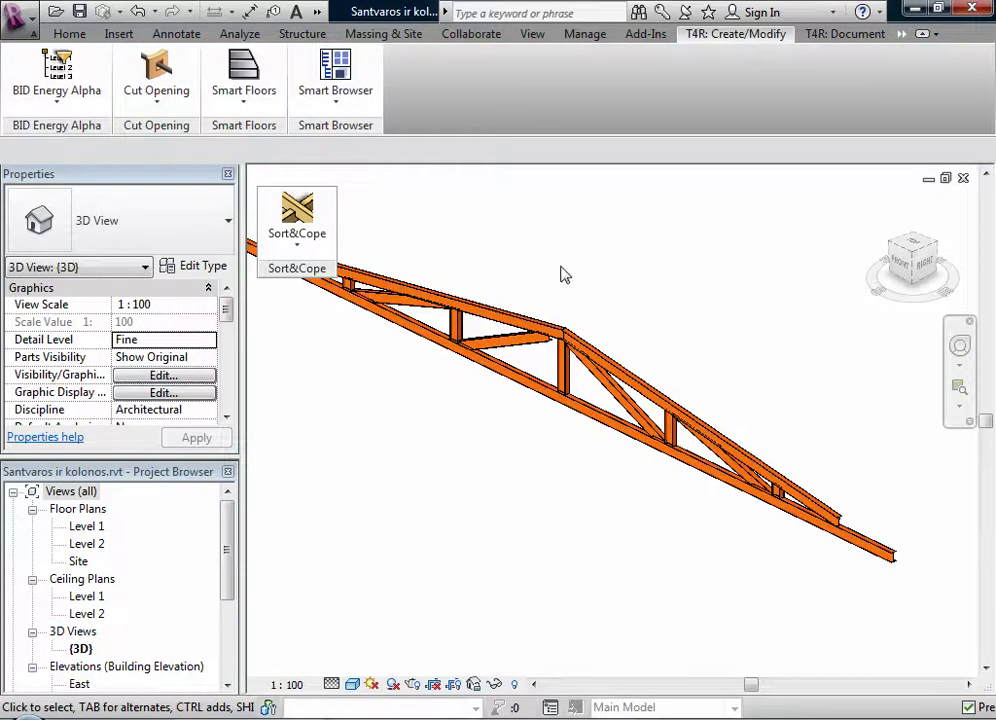
{"action": "scroll", "coordinate": [548, 464], "scroll_direction": "down", "scroll_amount": 2}
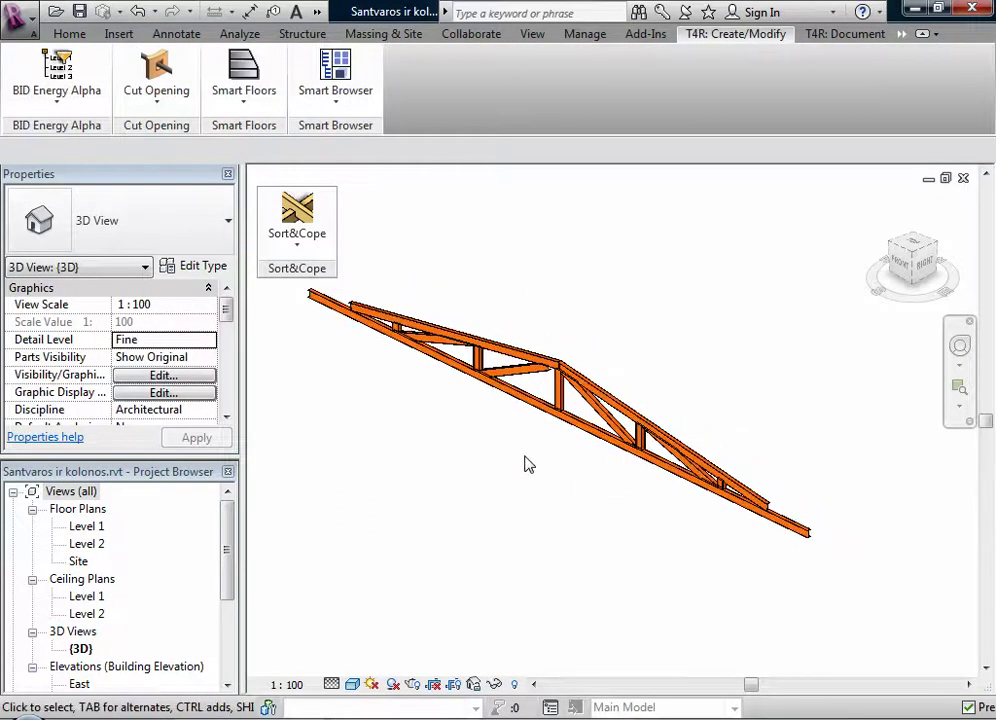
{"action": "scroll", "coordinate": [485, 480], "scroll_direction": "down", "scroll_amount": 3}
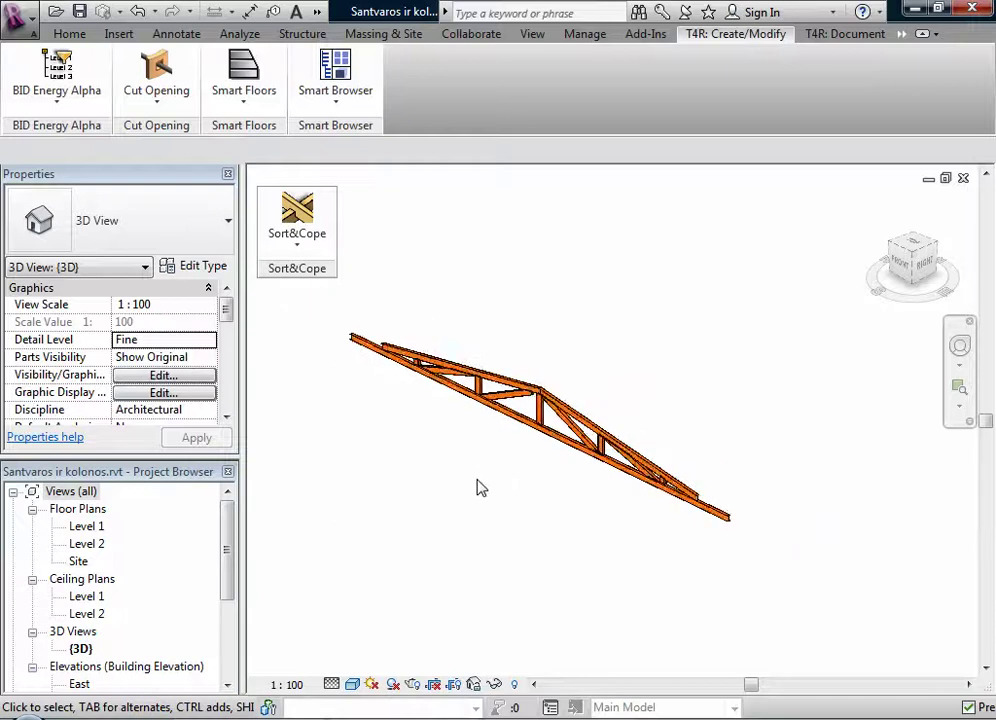
- Use Change Coping Distance to replace every 20.00 coping with 10.00 across all project
{"action": "scroll", "coordinate": [651, 222], "scroll_direction": "up", "scroll_amount": 4}
{"action": "scroll", "coordinate": [687, 280], "scroll_direction": "up", "scroll_amount": 3}
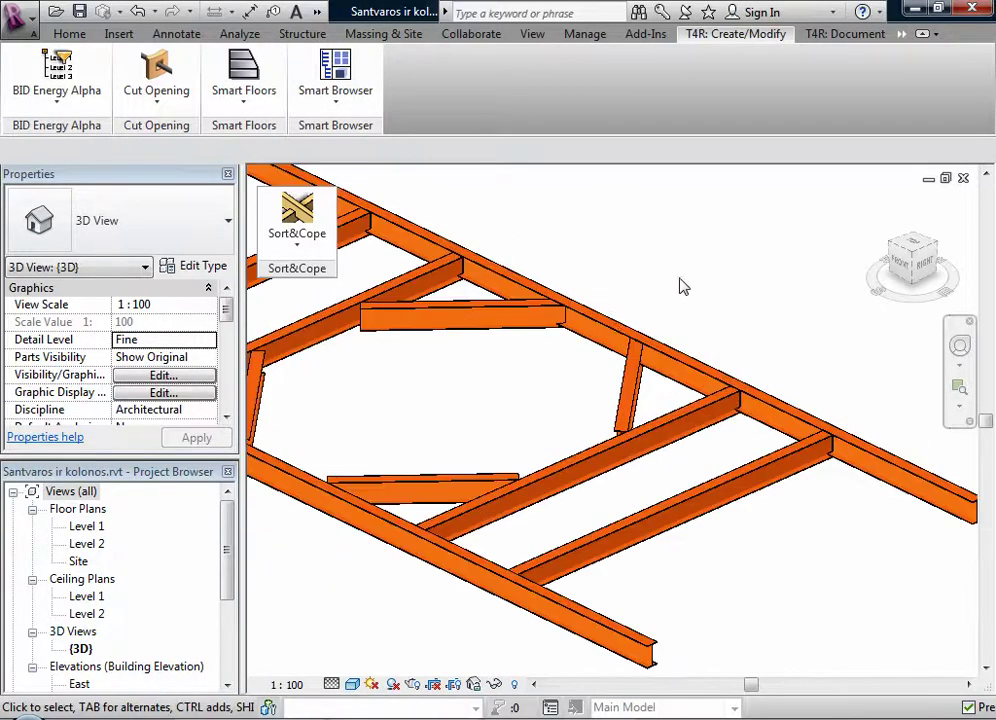
{"action": "left_click", "coordinate": [607, 329]}
{"action": "scroll", "coordinate": [558, 407], "scroll_direction": "down", "scroll_amount": 2}
{"action": "scroll", "coordinate": [390, 316], "scroll_direction": "up", "scroll_amount": 1}
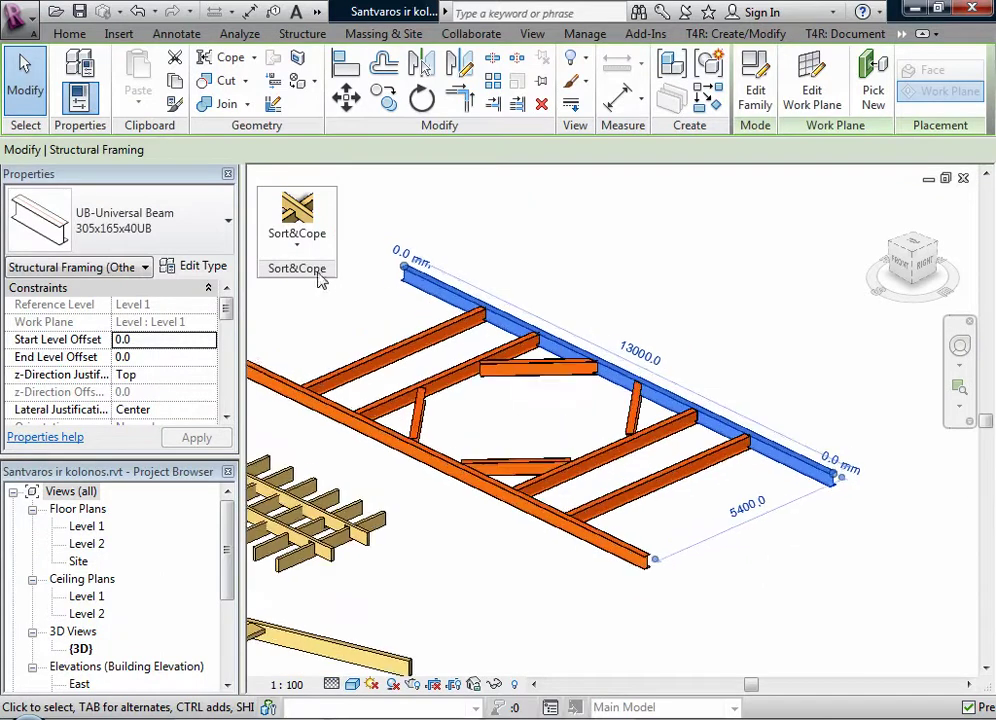
{"action": "left_click", "coordinate": [291, 262]}
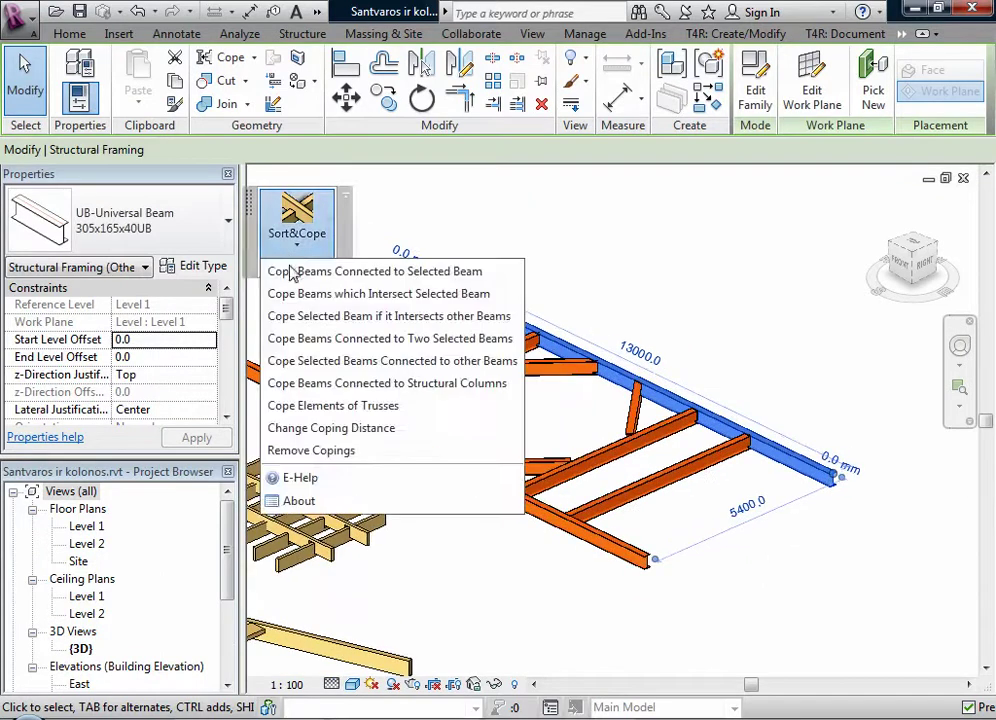
{"action": "left_click", "coordinate": [341, 431]}
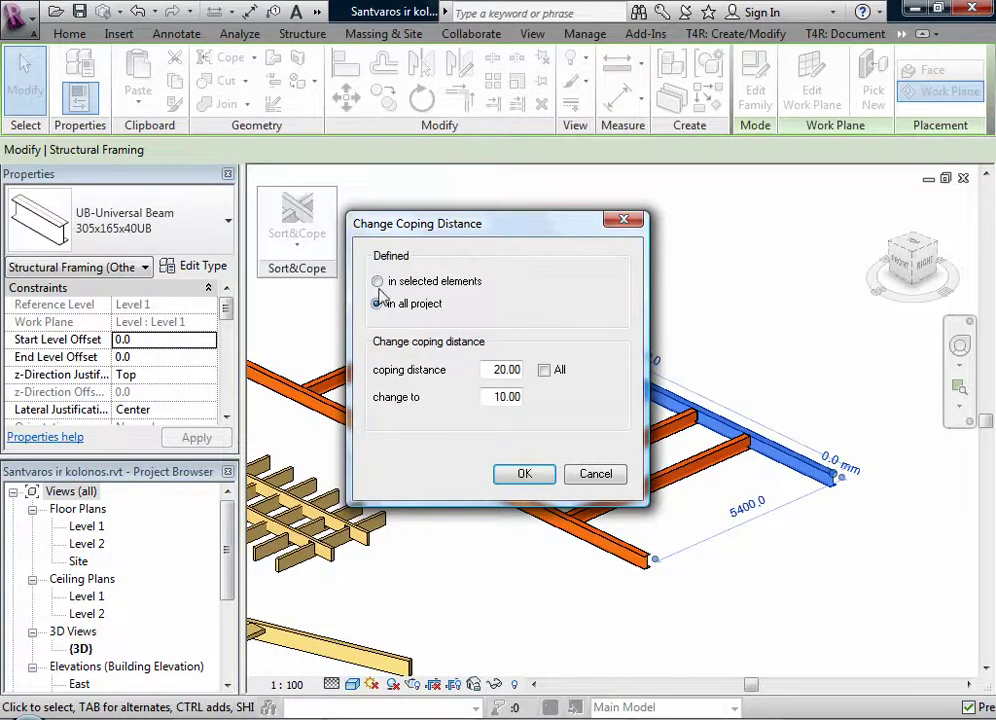
{"action": "left_click", "coordinate": [594, 477]}
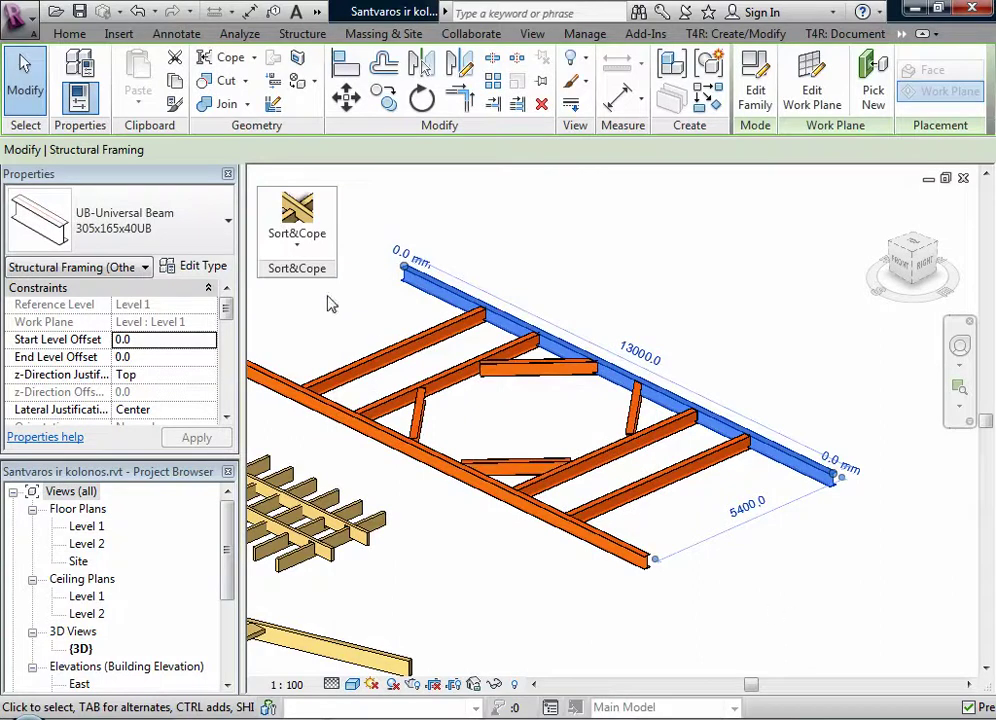
{"action": "left_click", "coordinate": [290, 252]}
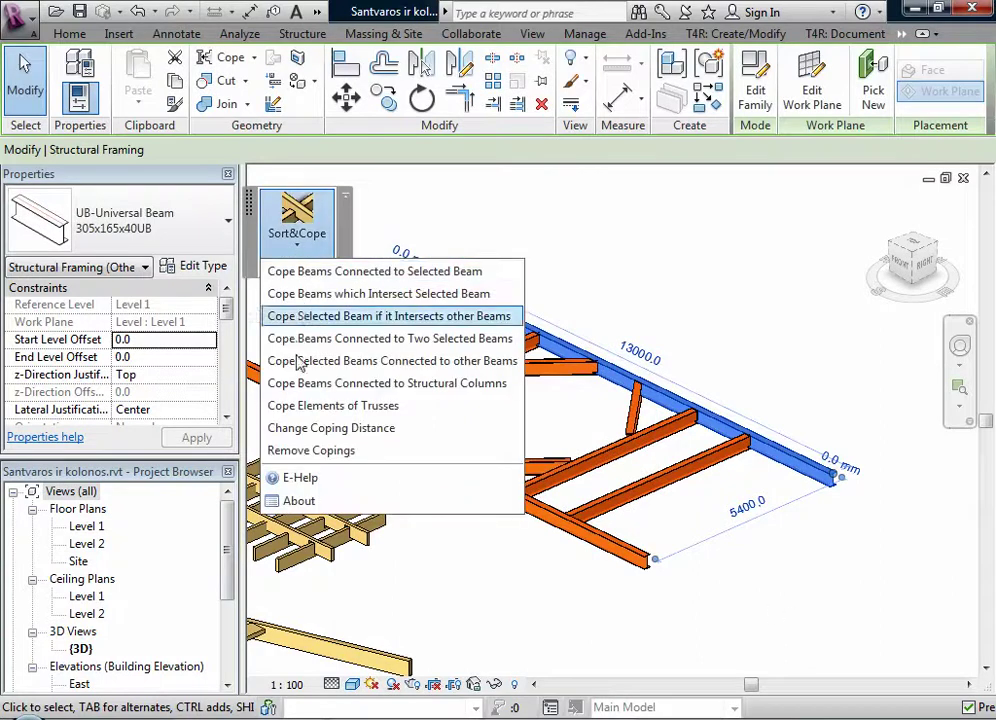
{"action": "left_click", "coordinate": [350, 452]}
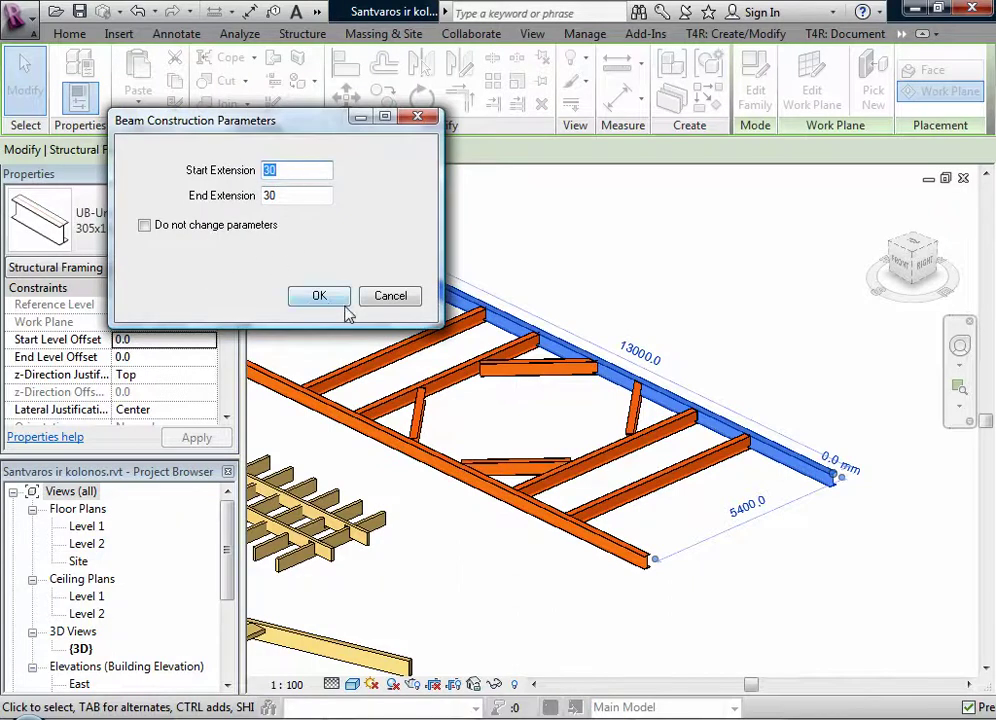
{"action": "left_click", "coordinate": [399, 304]}
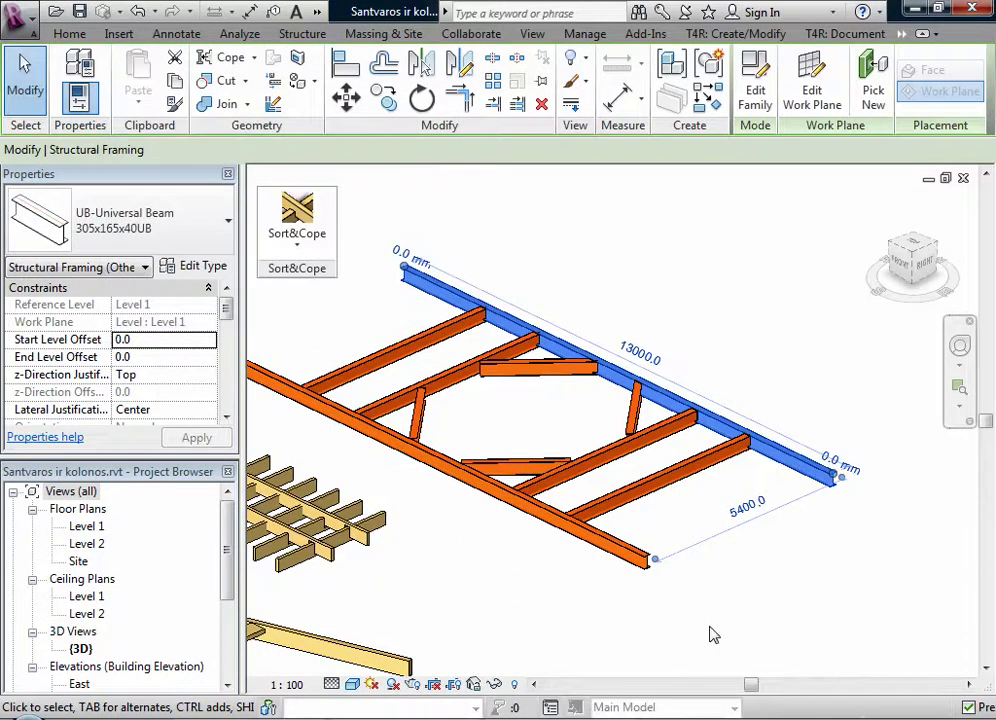
{"action": "left_click", "coordinate": [705, 640]}
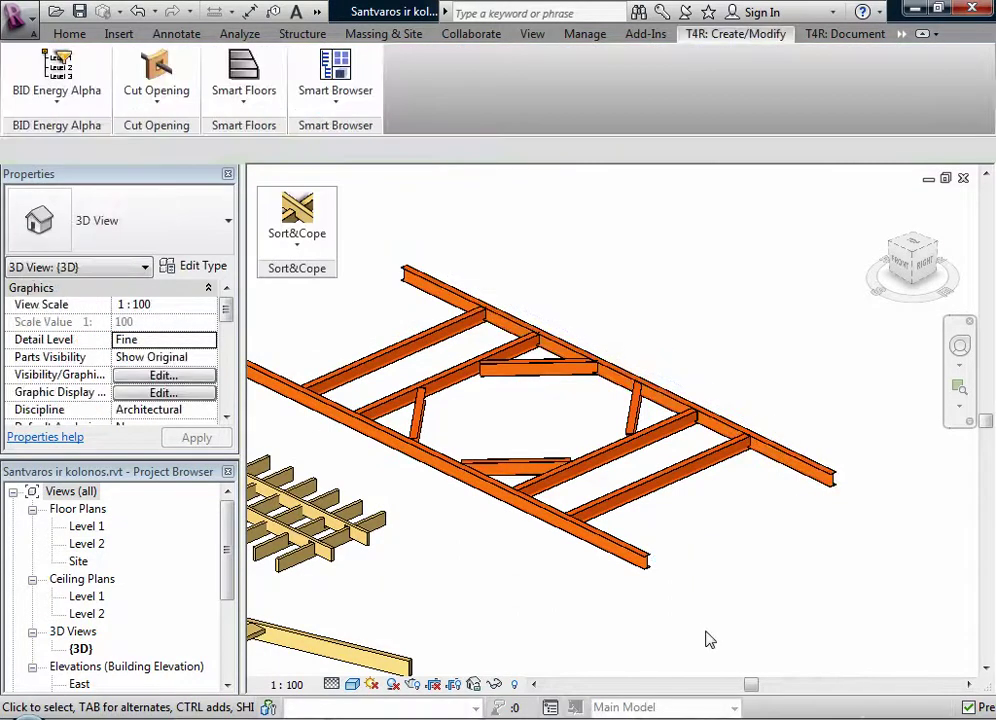